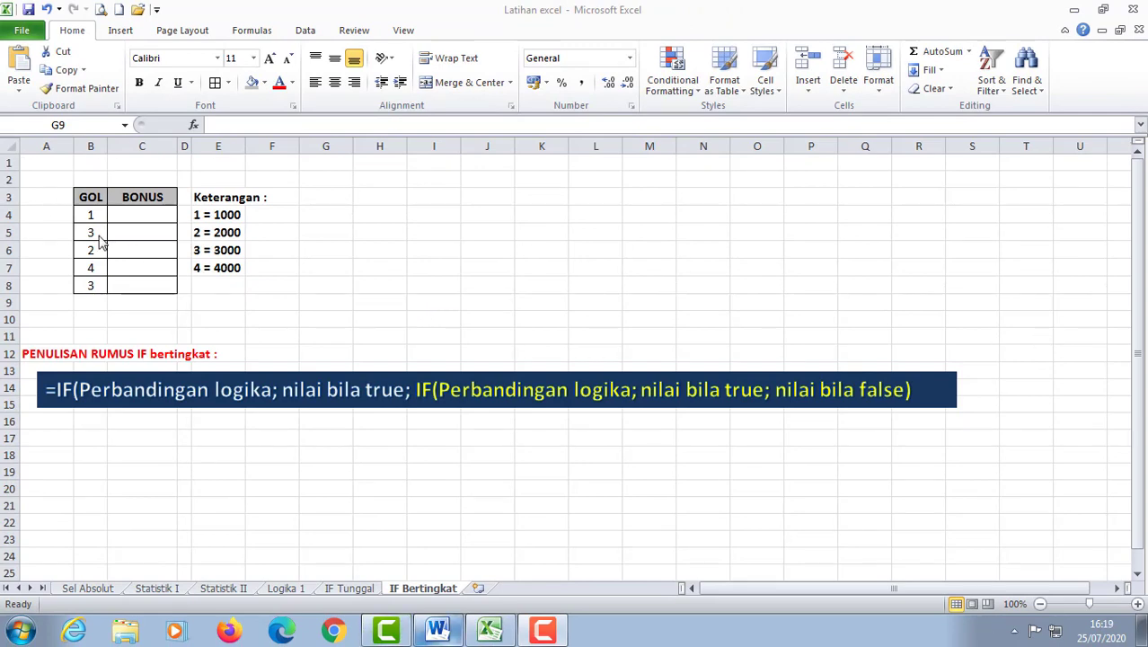
Begin the bonus formula in C4 with an IF that returns 1000 when B4 equals 1: =IF(B4=1;1000;
click(153, 220)
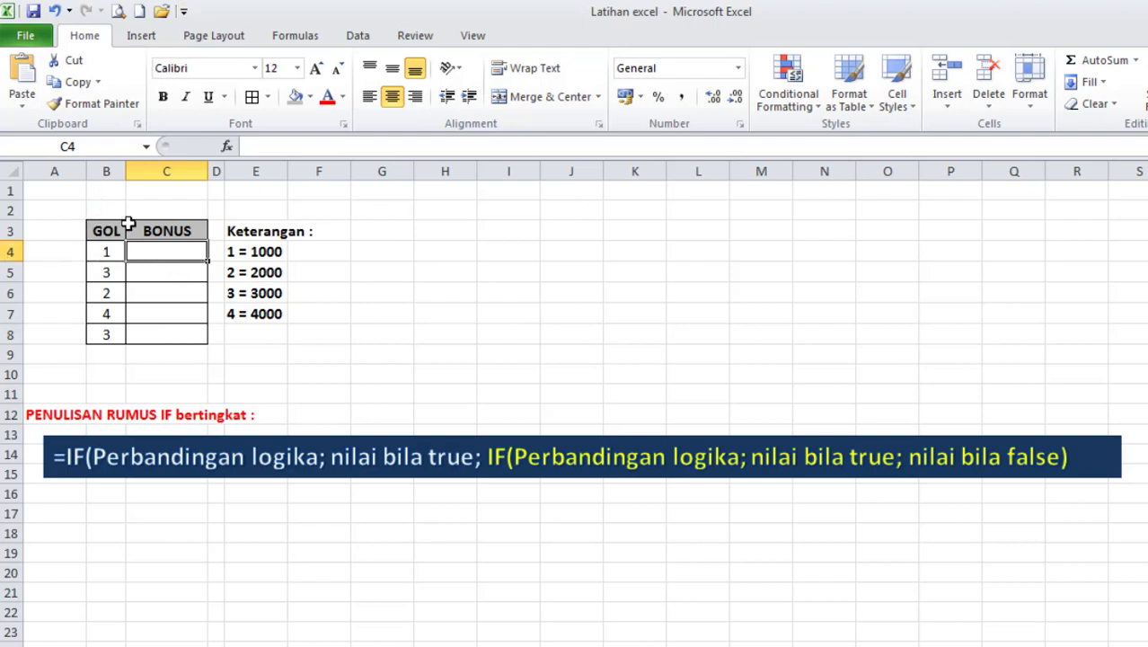
text(=I)
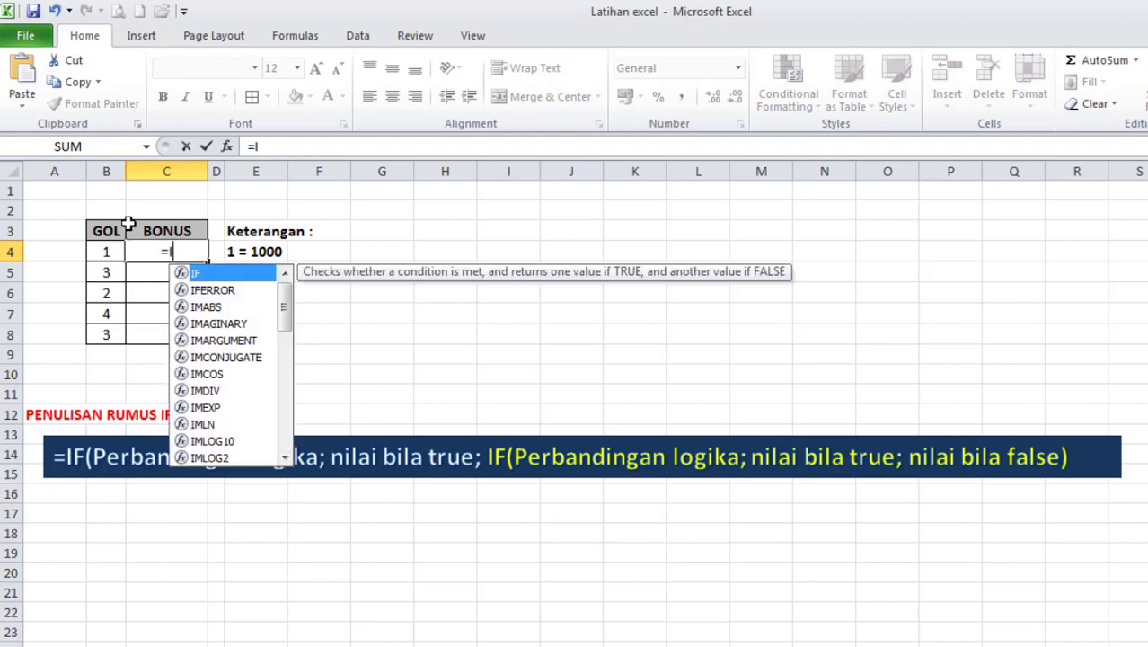
text(F()
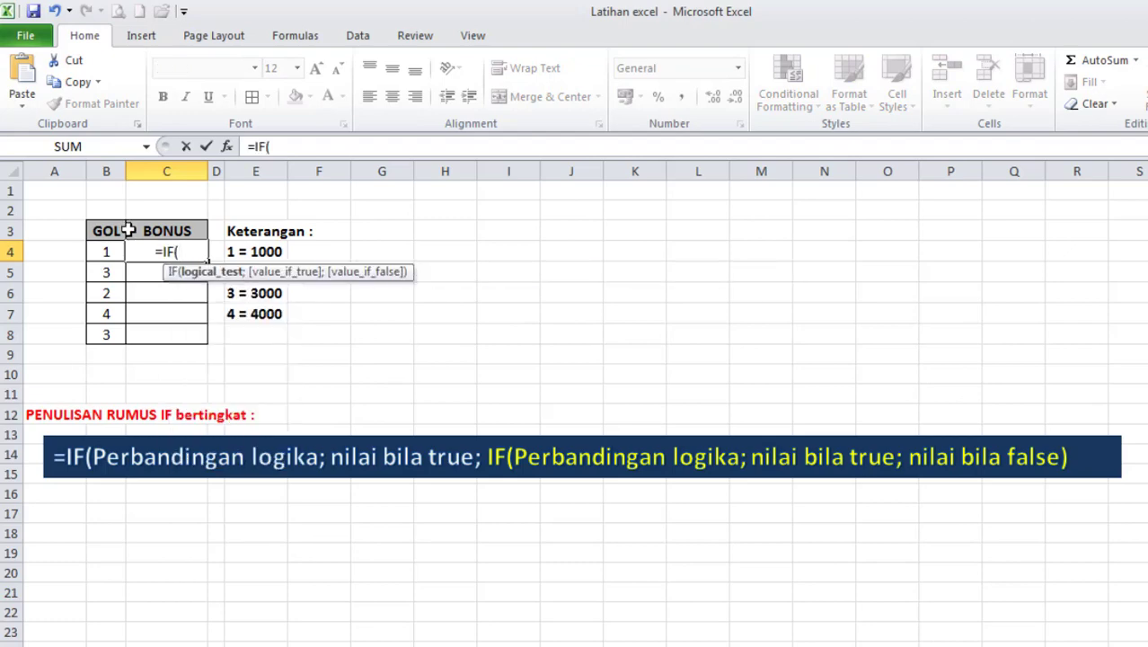
click(99, 252)
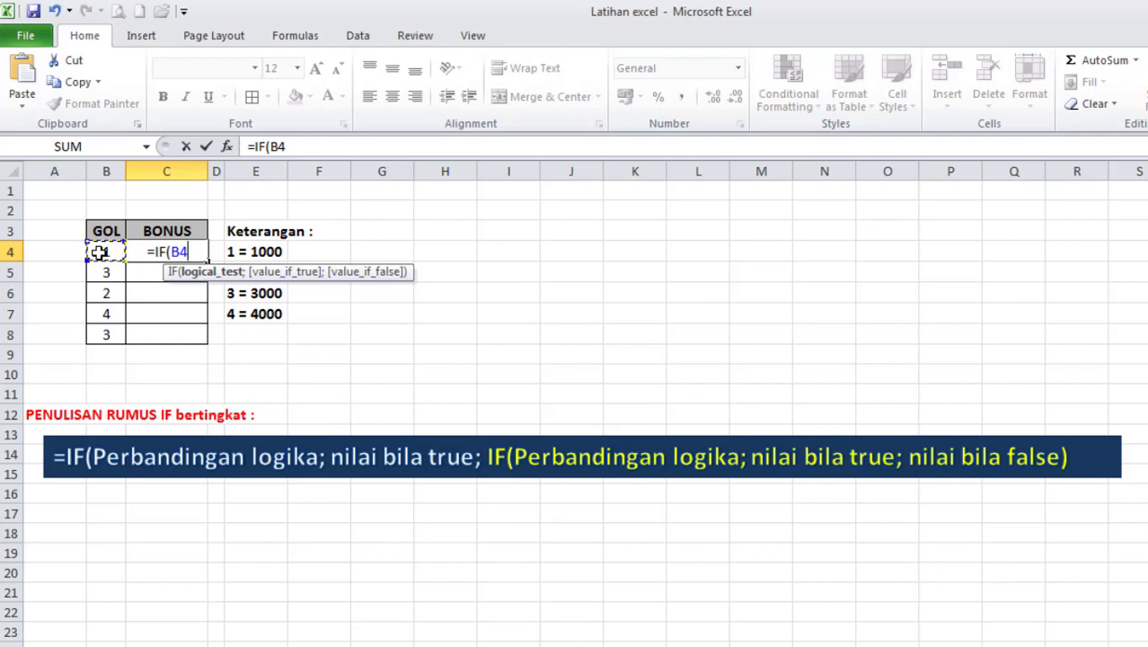
text(=1)
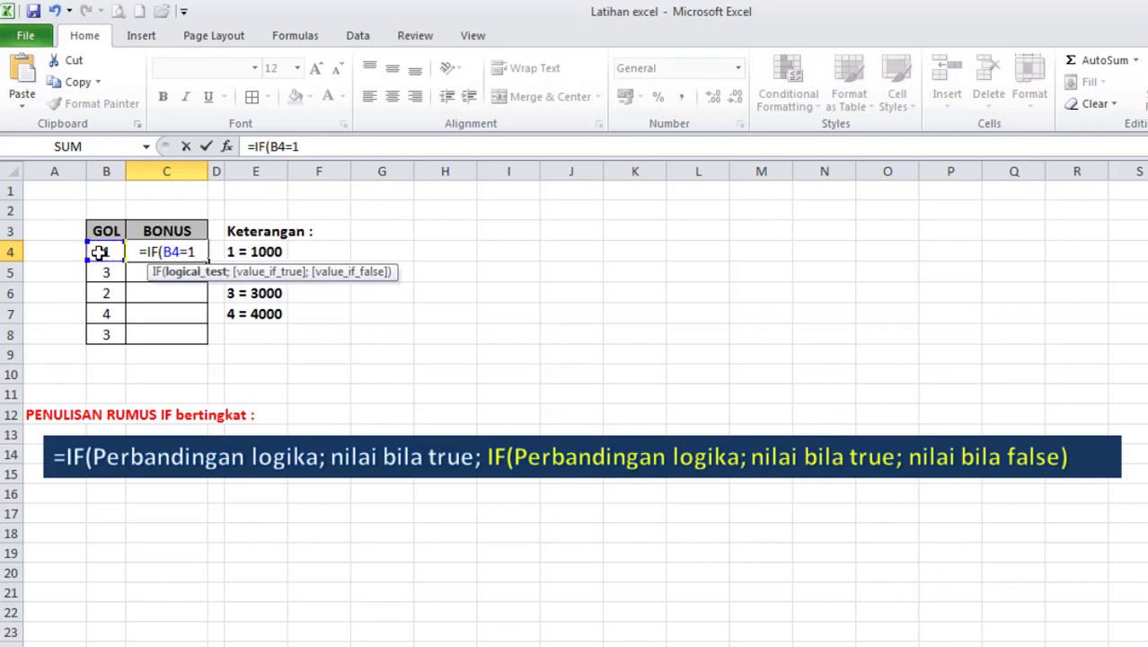
text(;)
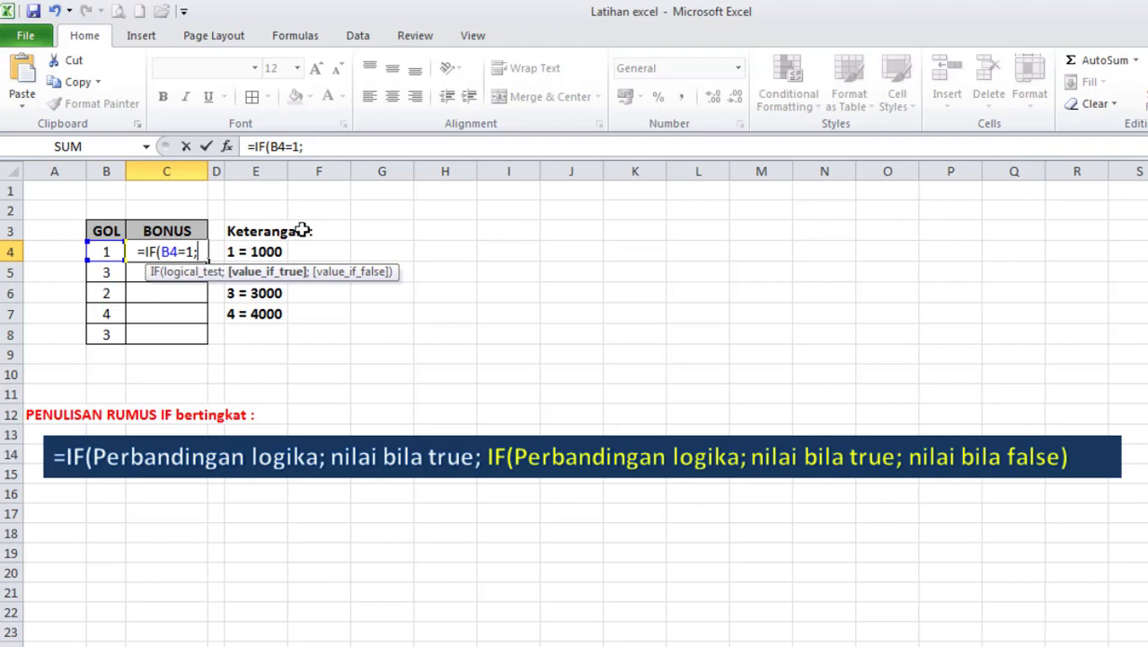
text(1000)
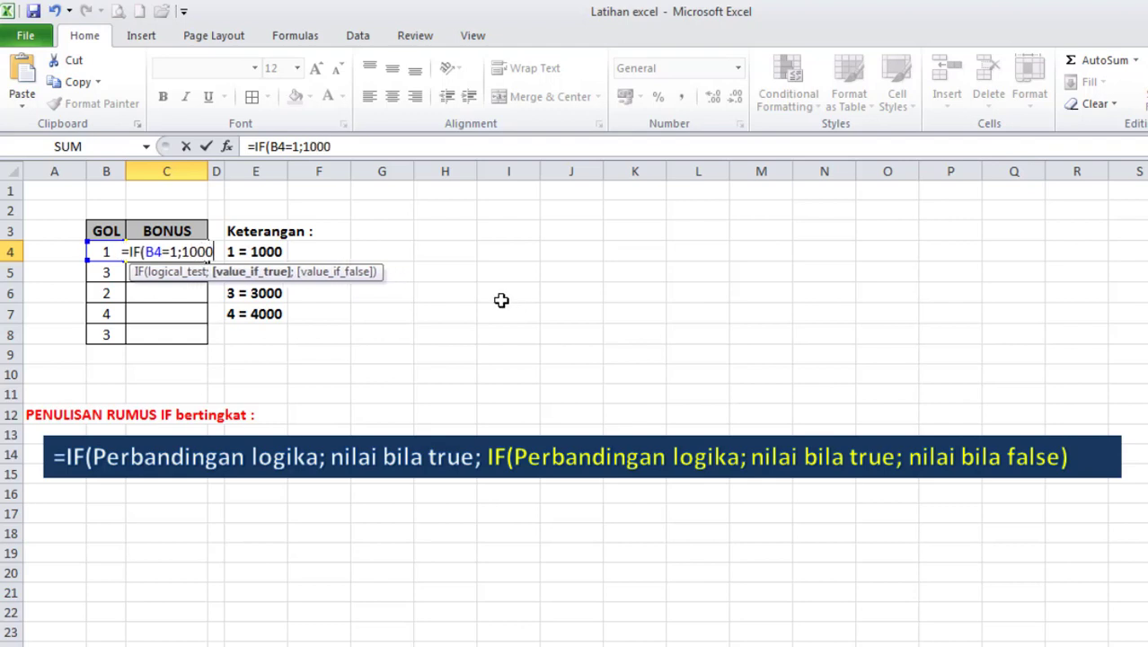
text(;)
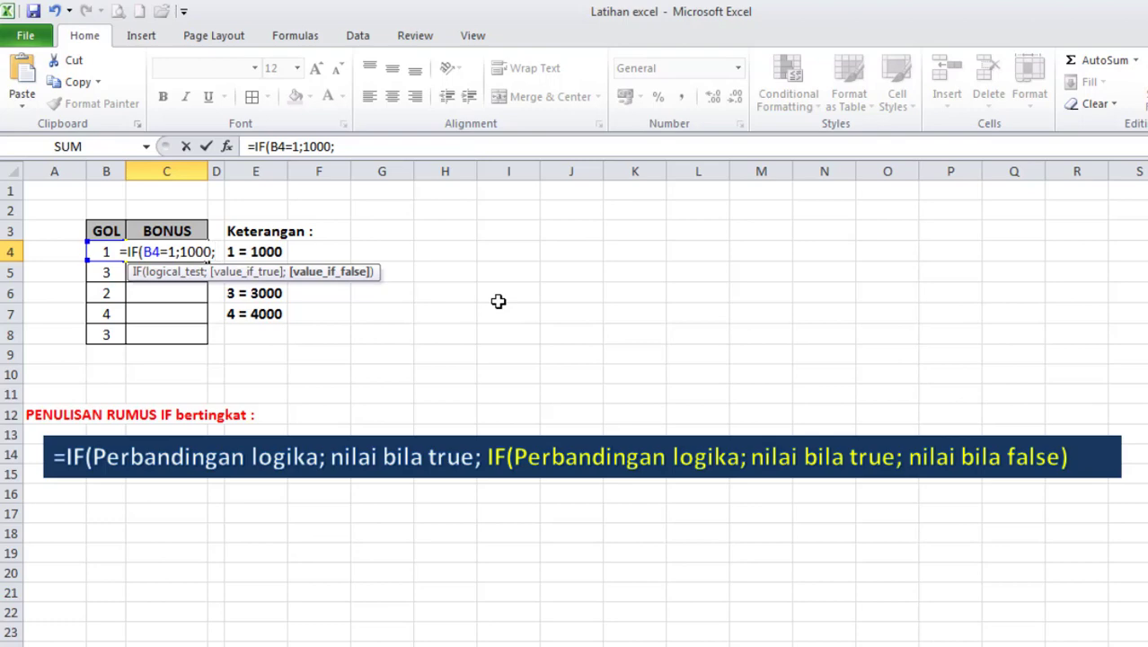
Nest a second IF in the C4 formula that returns 2000 when B4 equals 2: IF(B4=2; 2000;
text(IF()
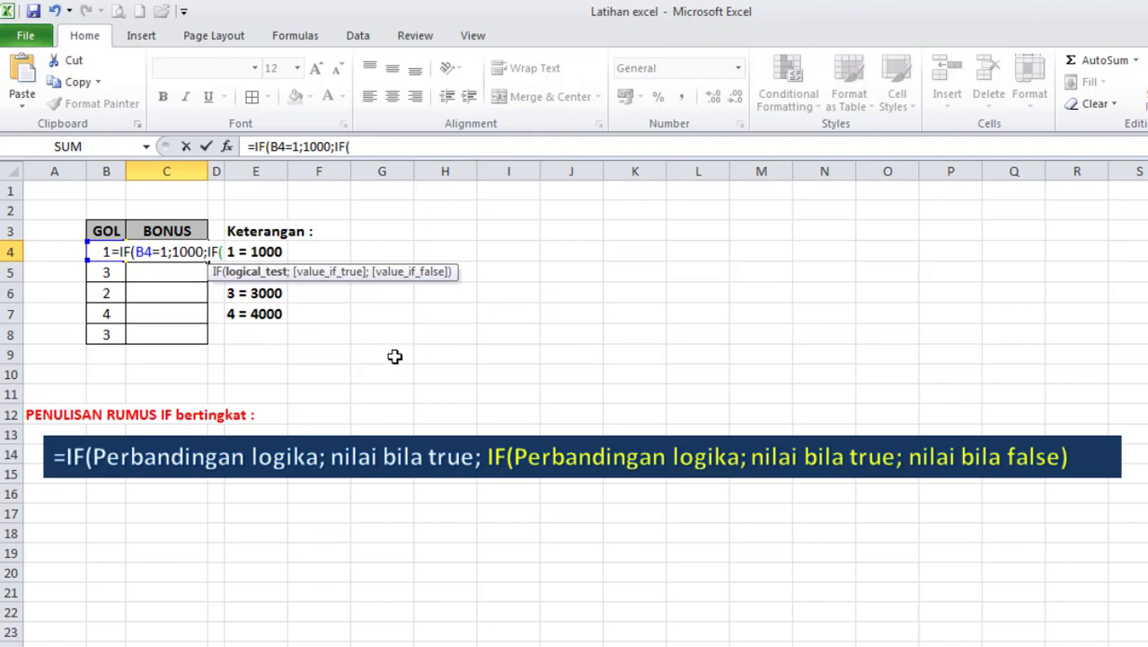
text(B4)
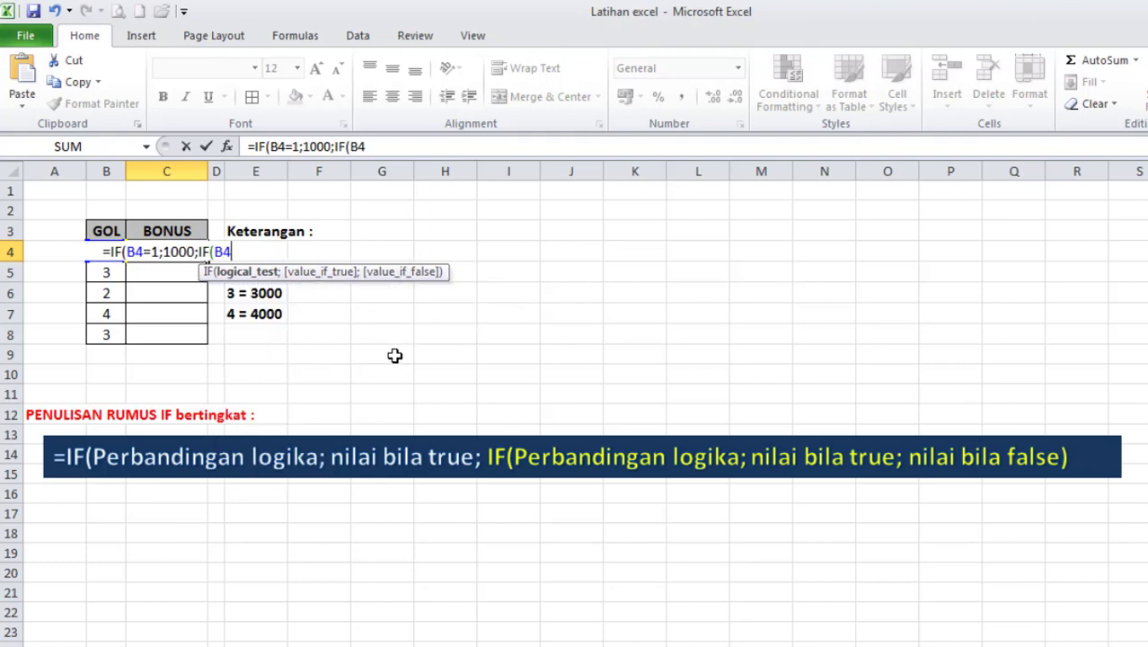
text(=2)
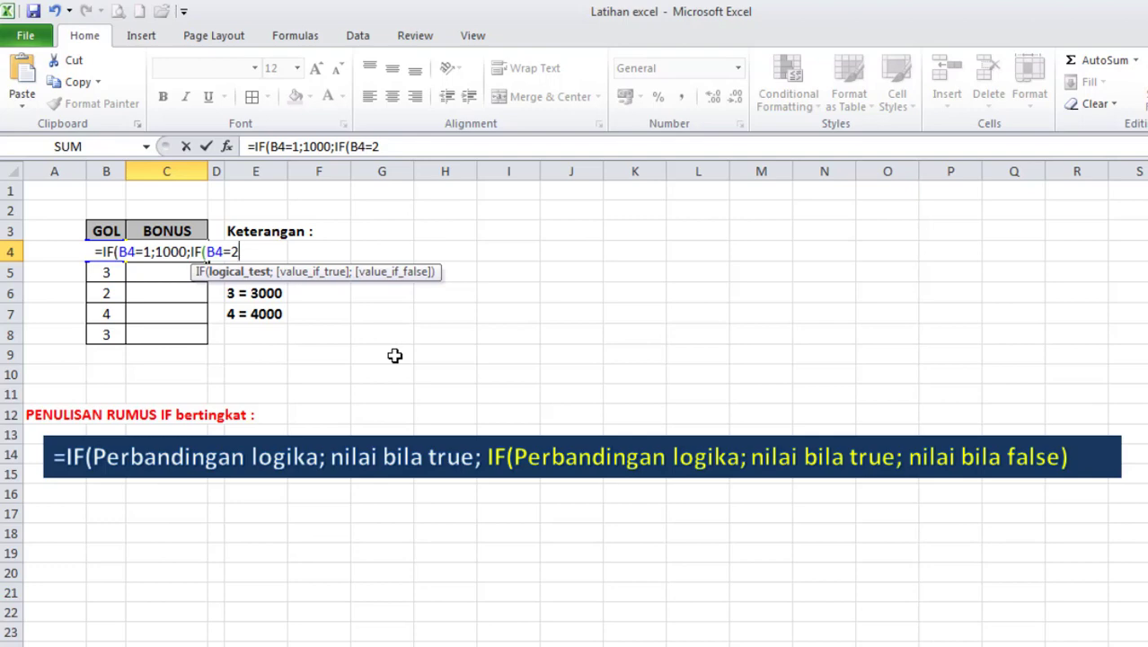
text(;)
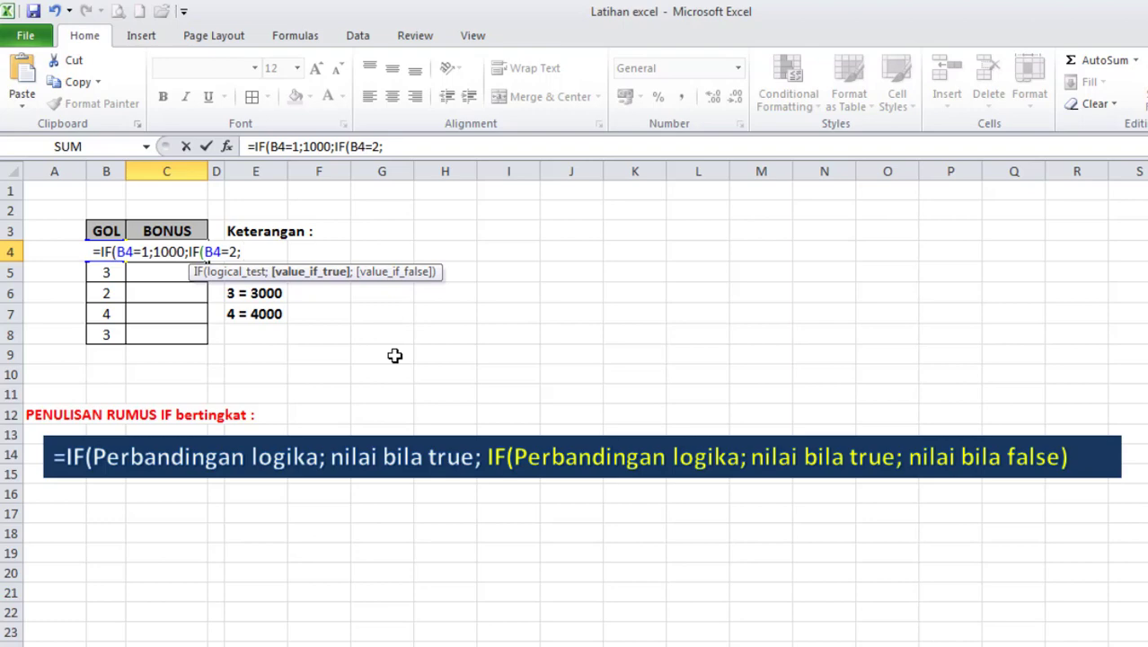
text( 2000)
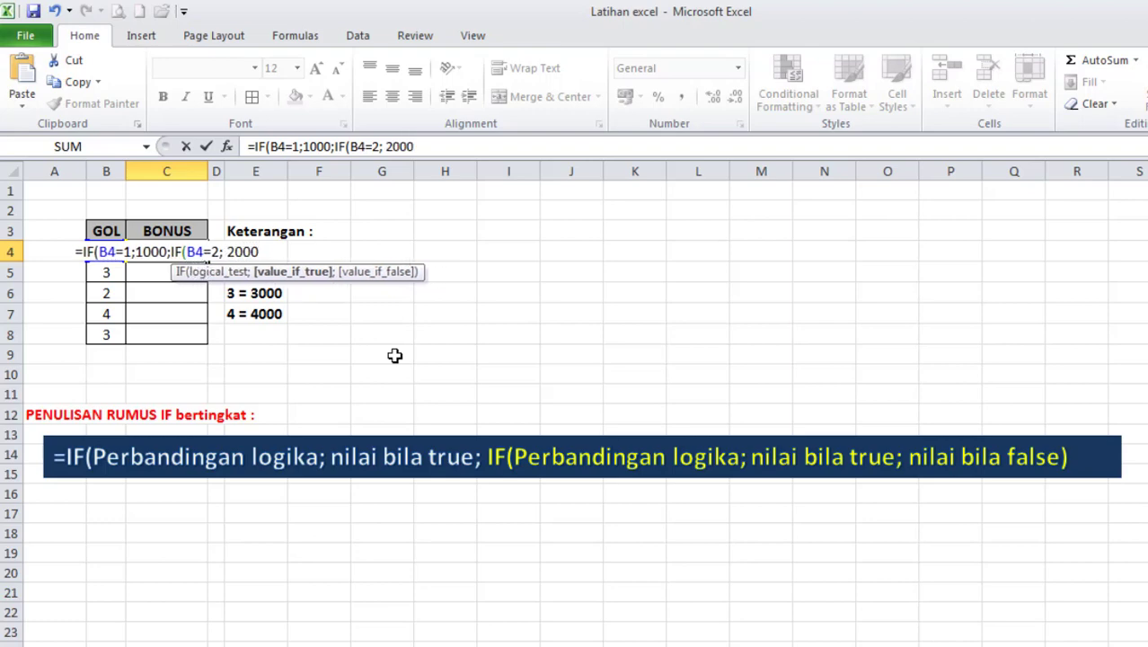
text(;)
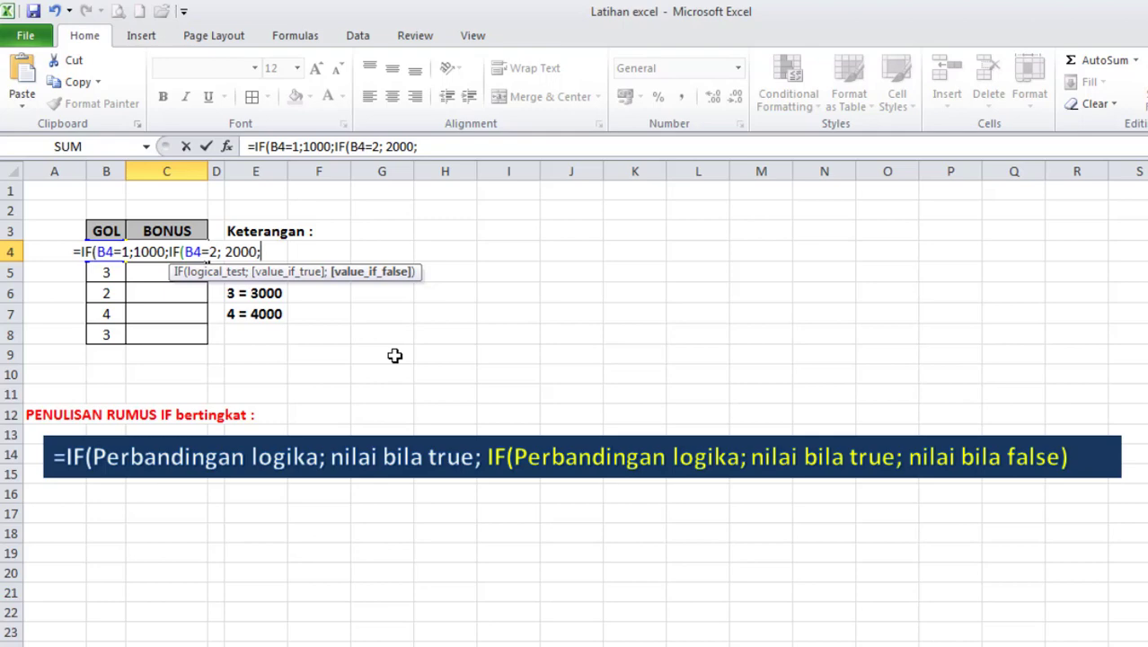
Nest a third IF in the C4 formula that returns 3000 when B4 equals 3: IF(B4=3; 3000;
text(IF)
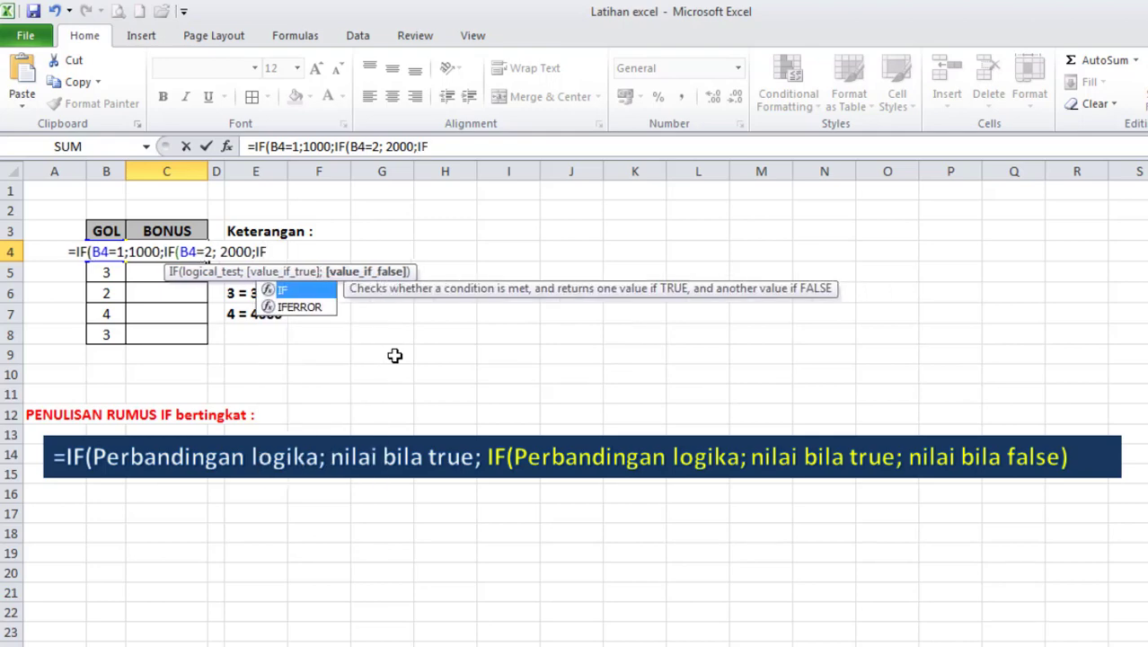
text(()
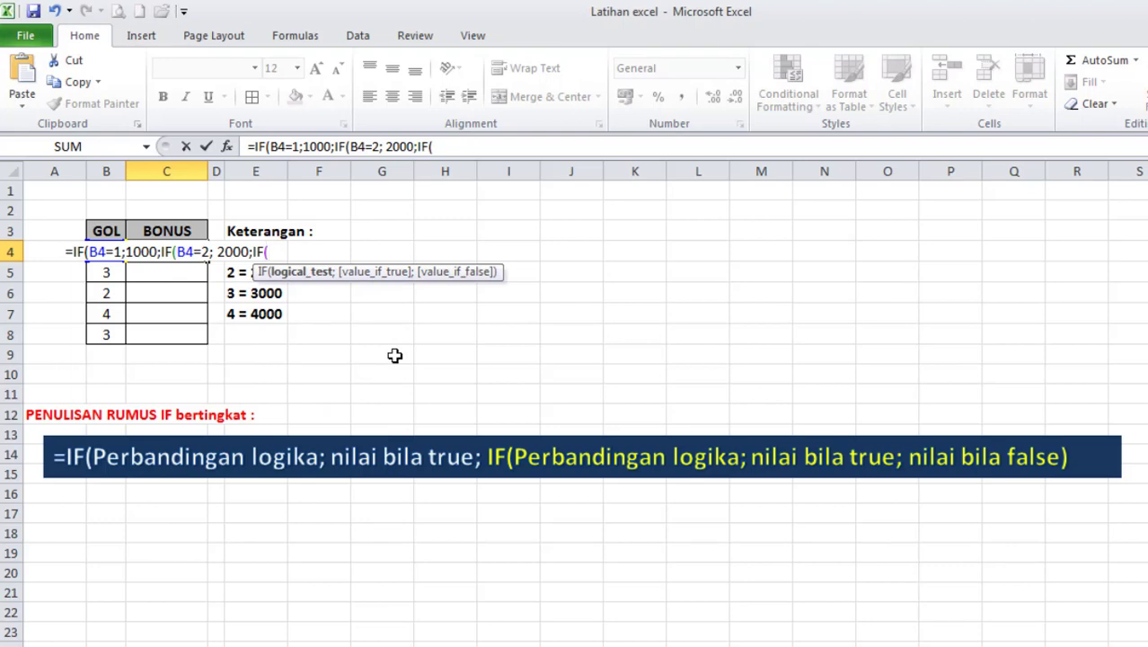
text(B4)
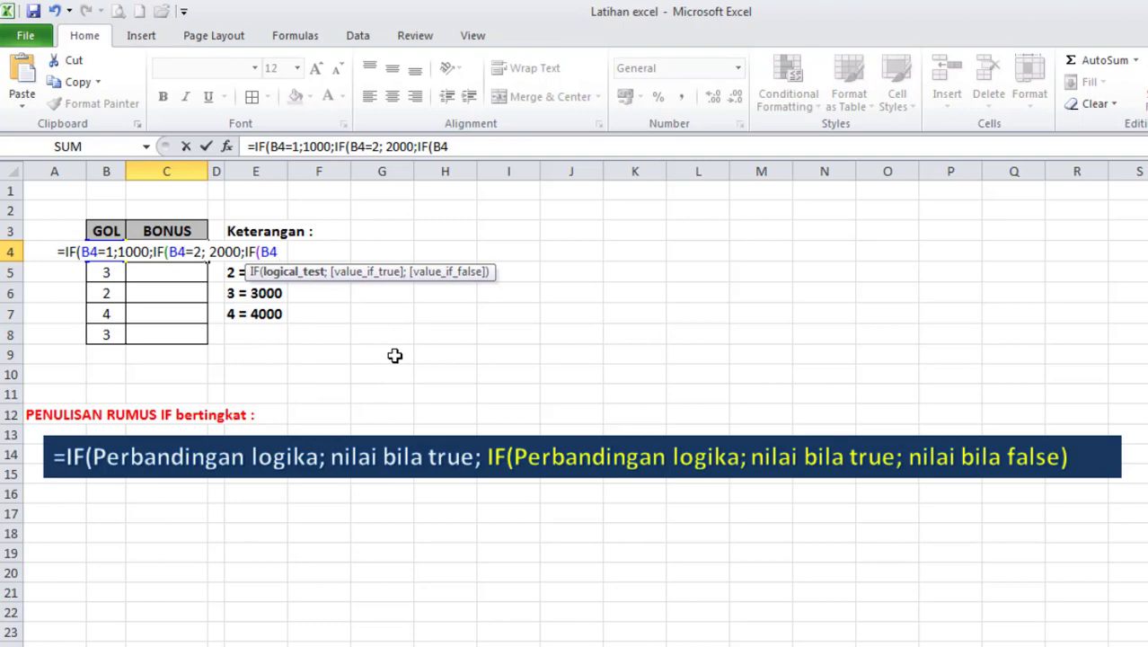
text(=)
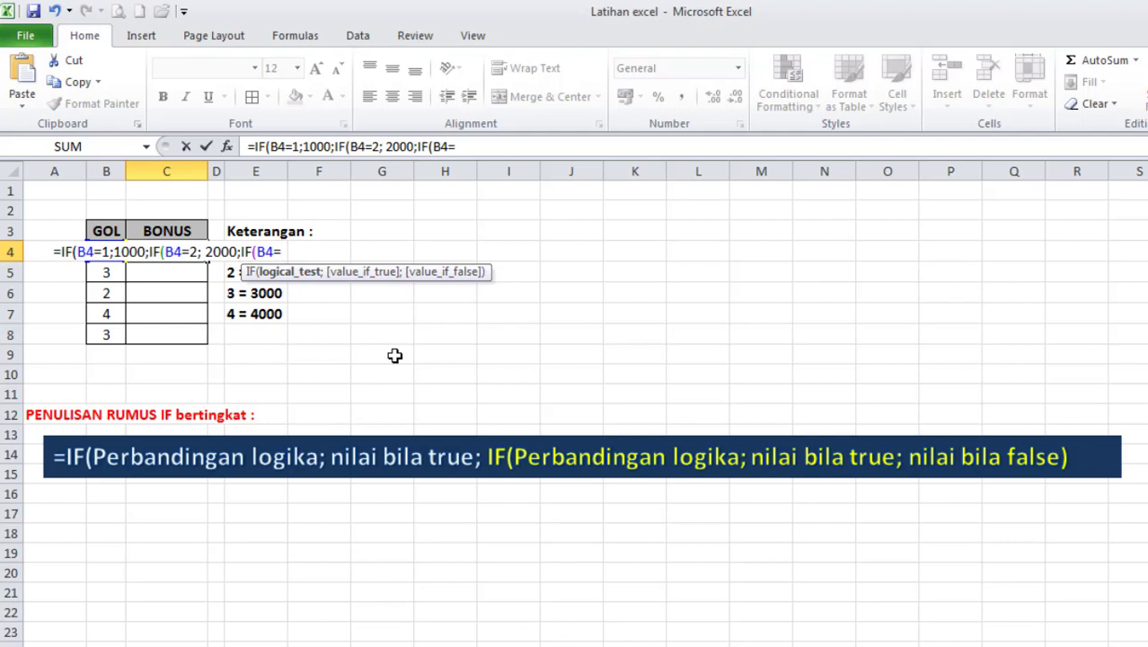
text(3)
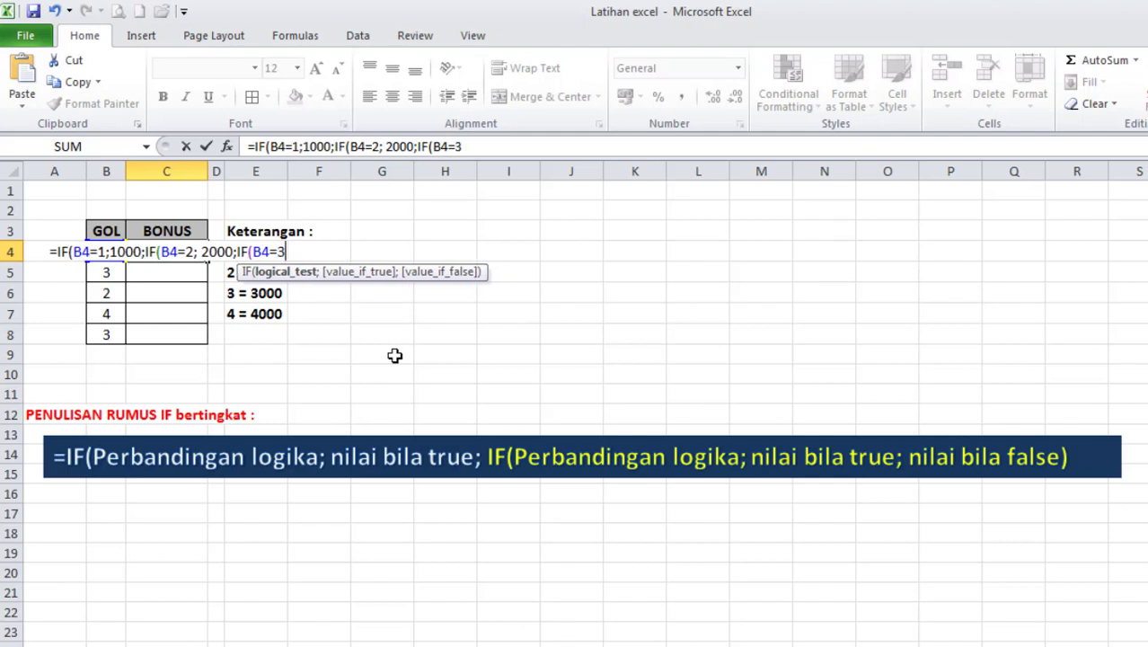
text(;)
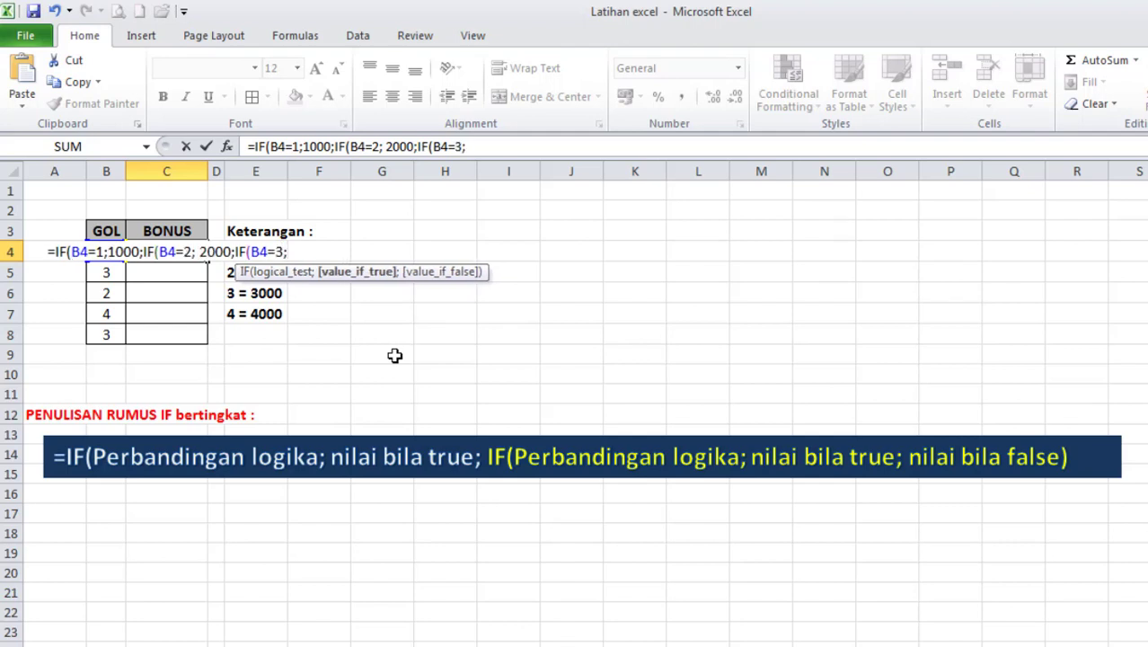
text( 300)
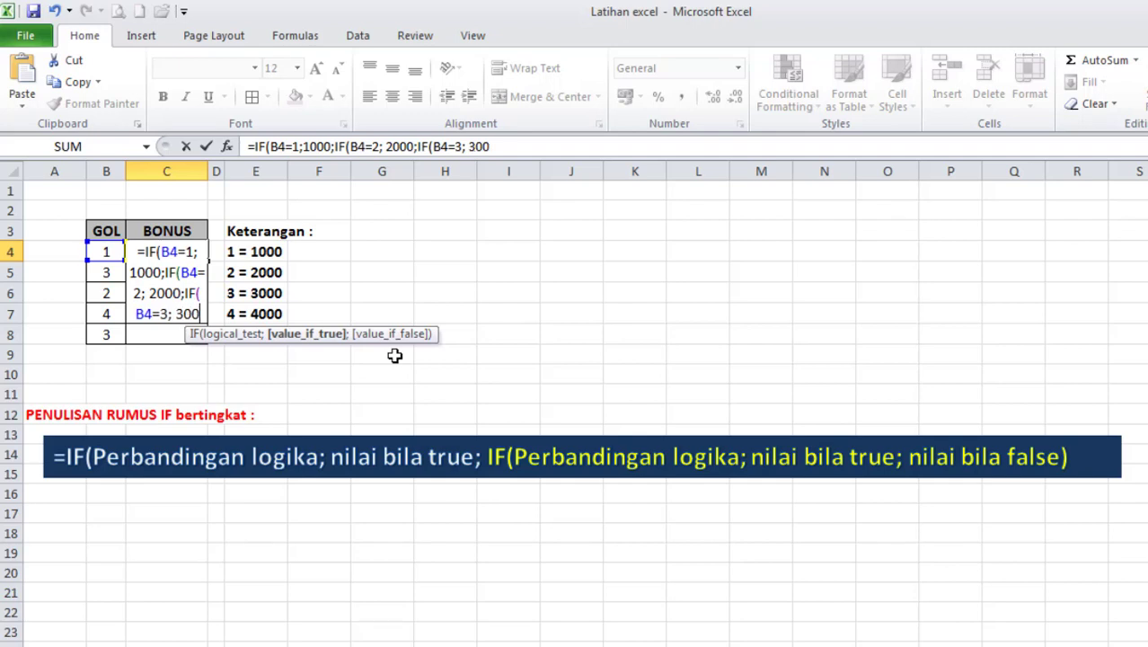
text(0)
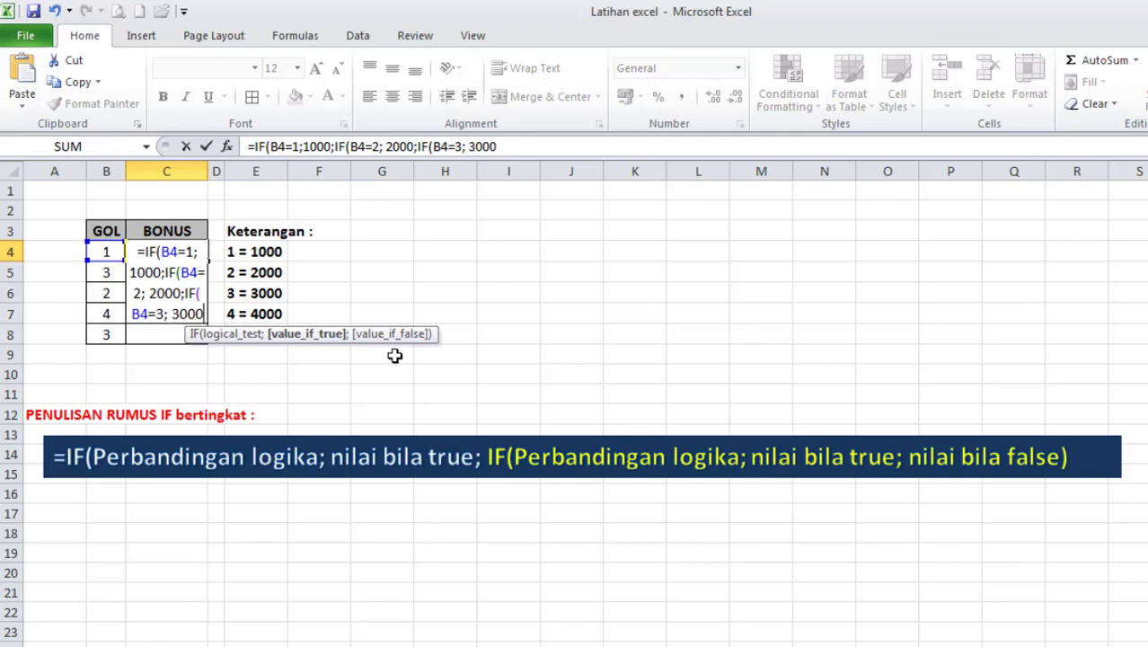
text(;)
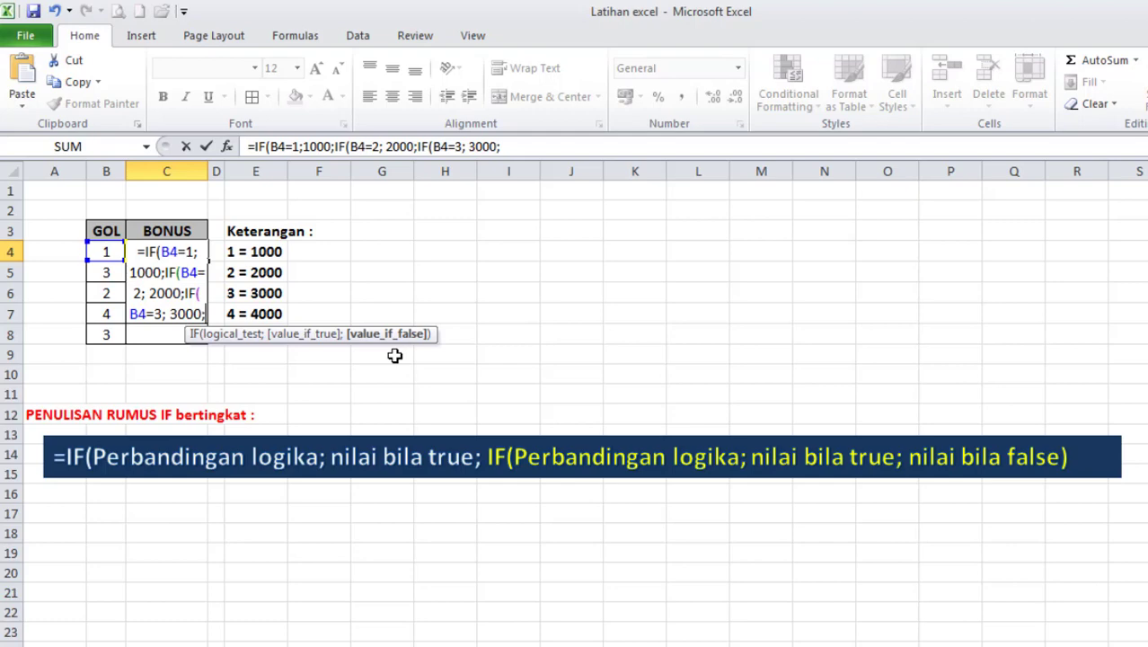
Finish the C4 formula with 4000 as the final false value and accept the proposed closing-parenthesis correction
text(400)
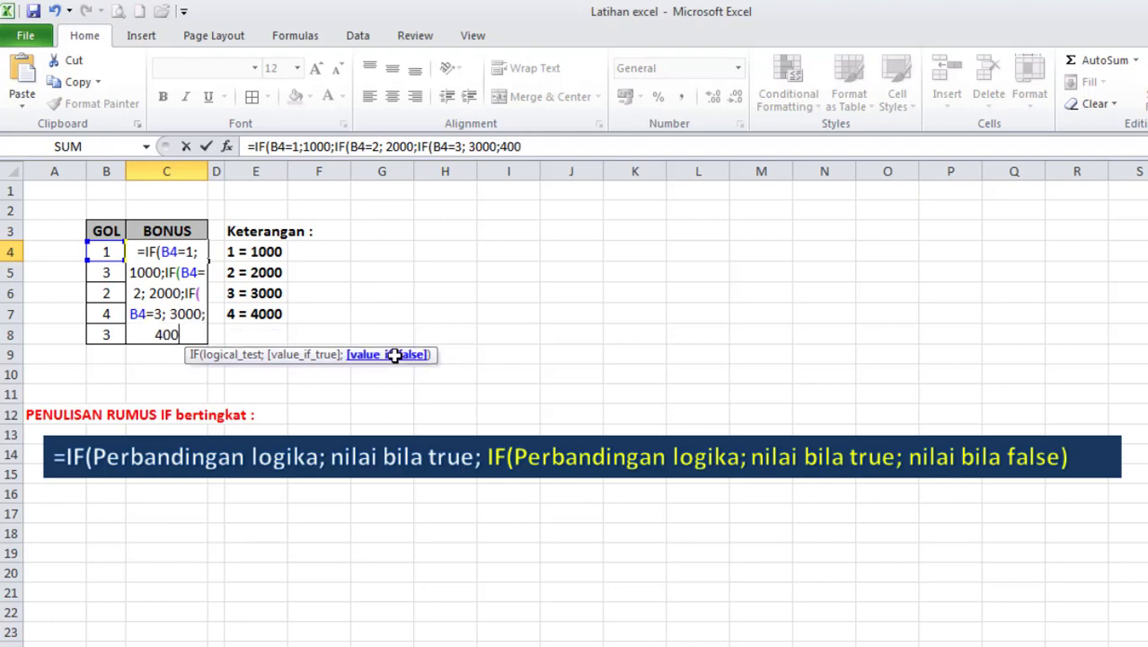
text(0))
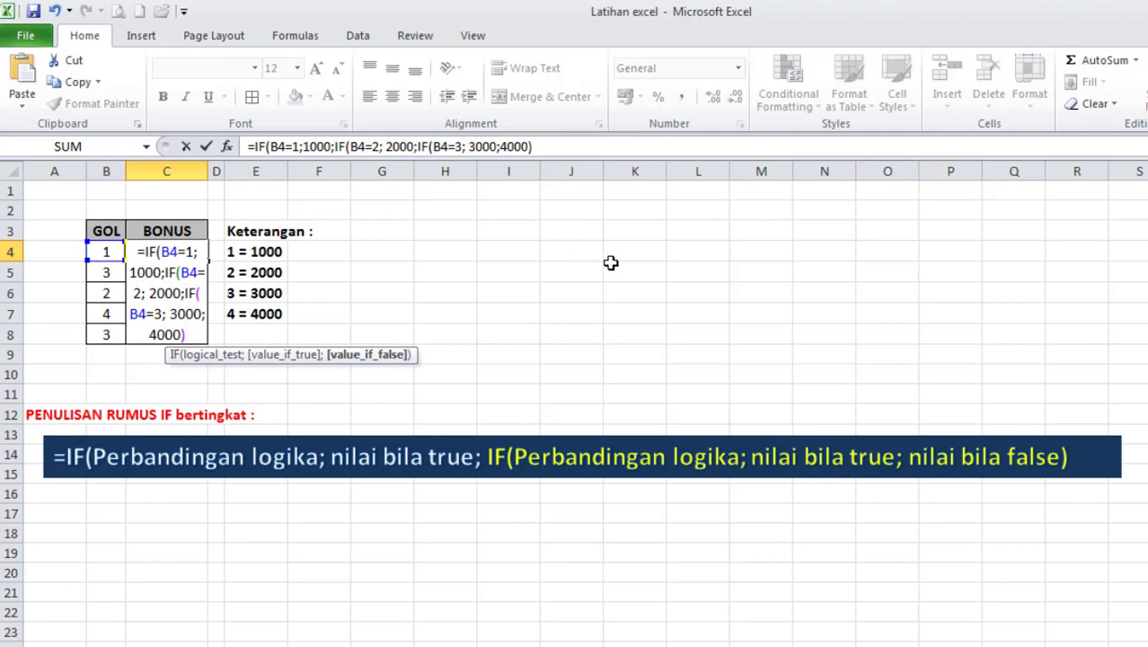
key(Return)
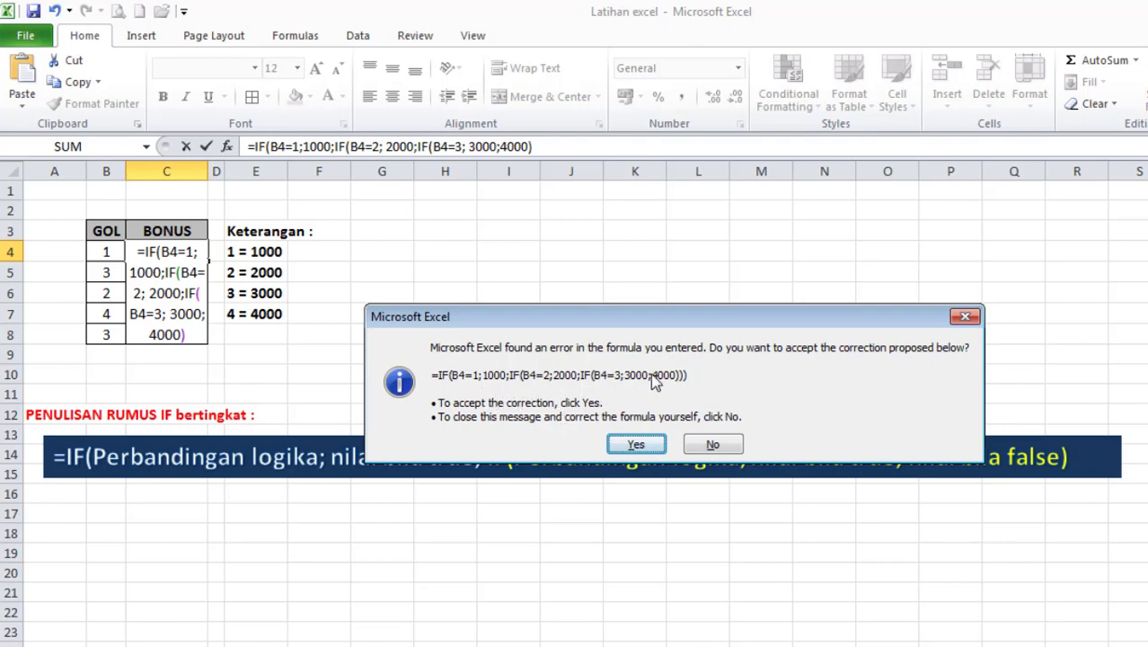
click(633, 445)
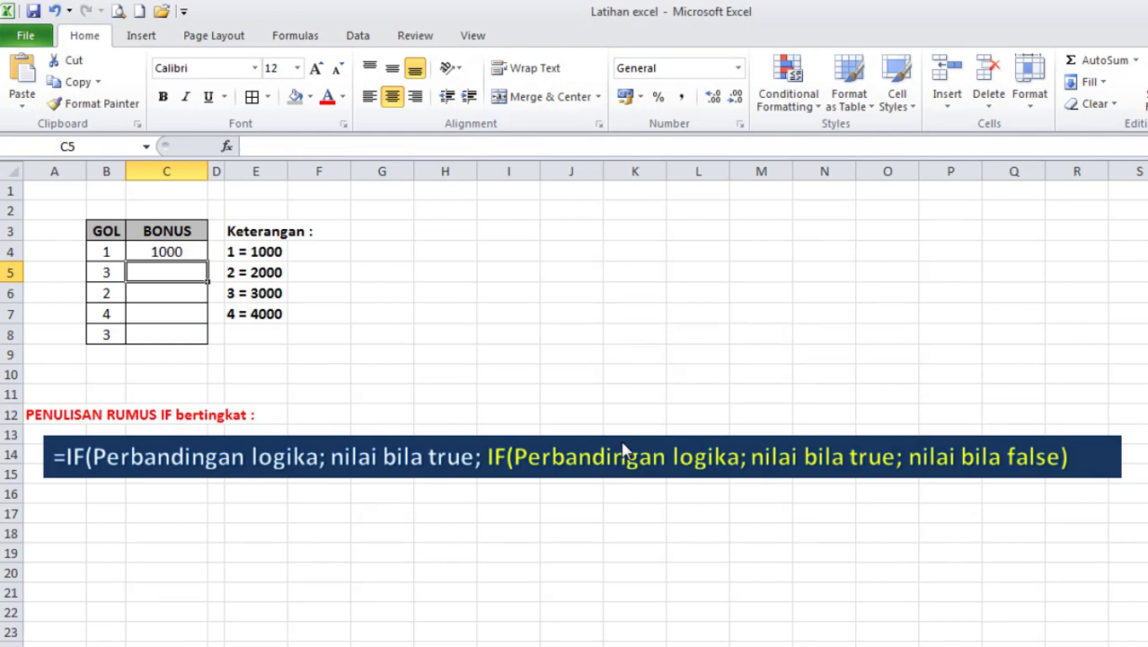
Fill the C4 bonus formula down to C8 and change the GOL value in B7 to 1
click(177, 252)
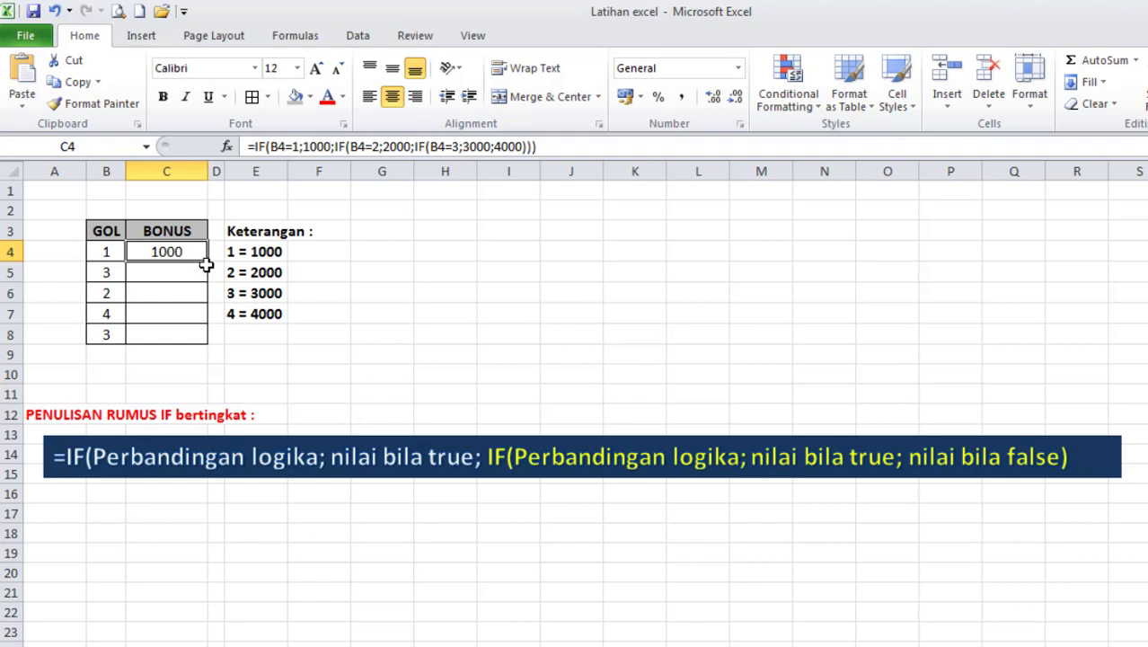
drag(206, 264, 203, 340)
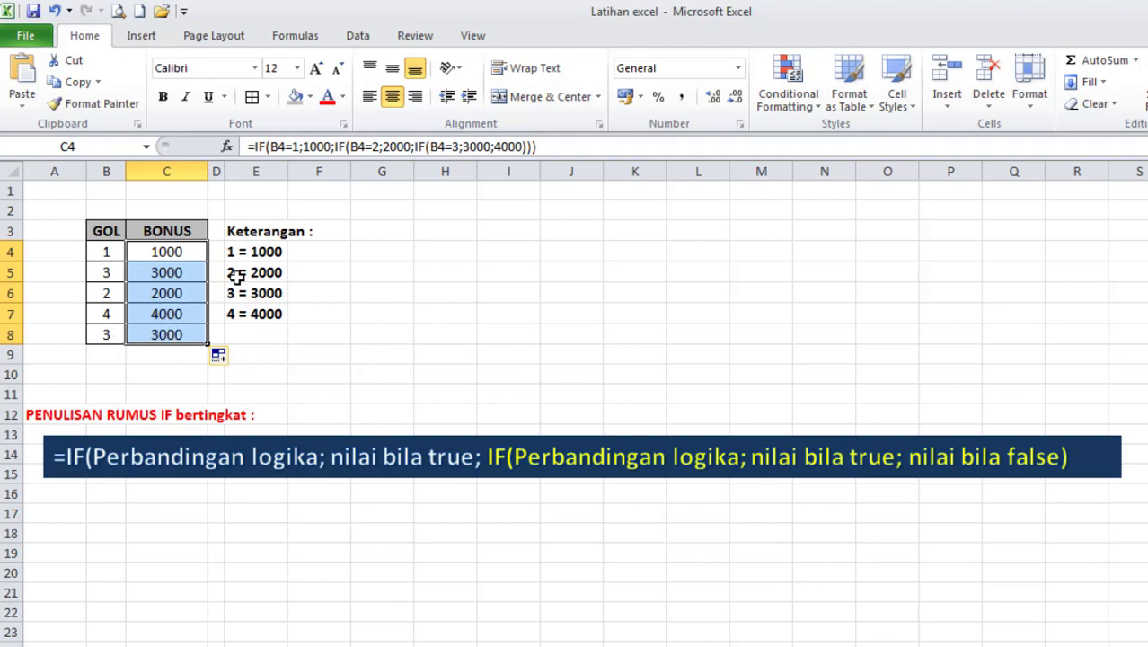
click(99, 314)
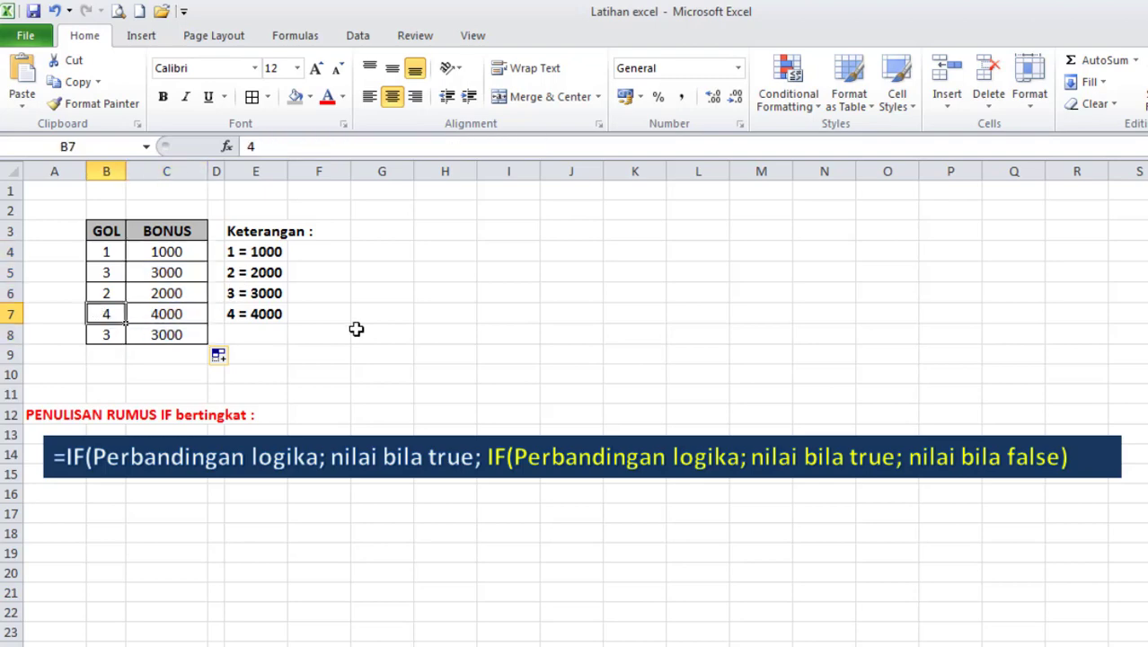
text(1)
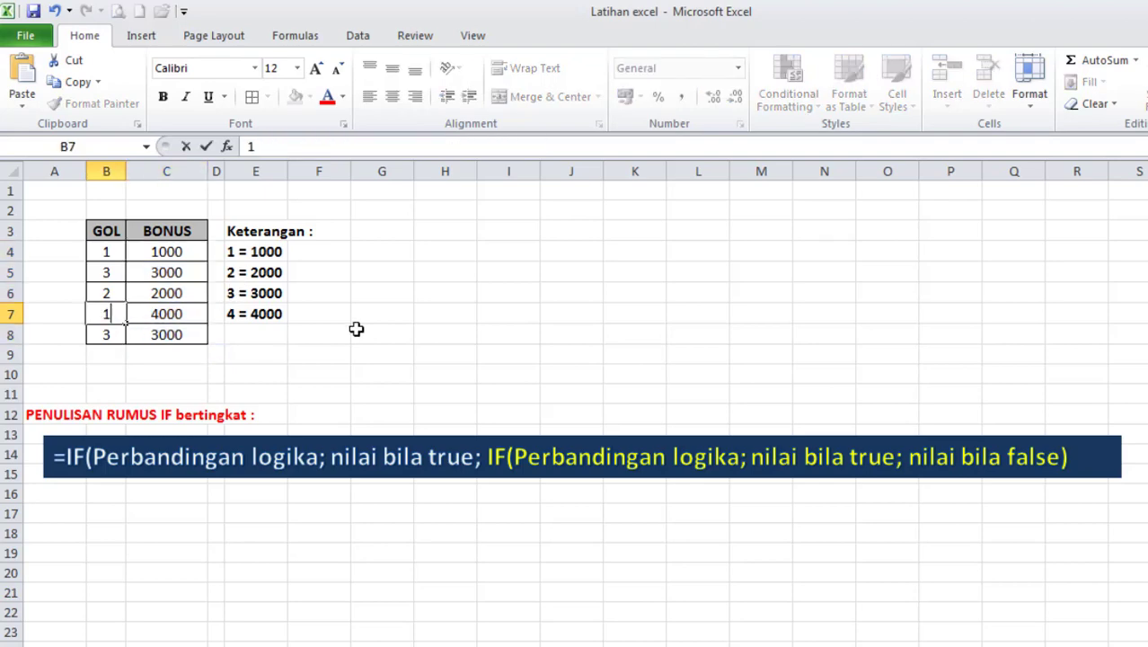
key(Return)
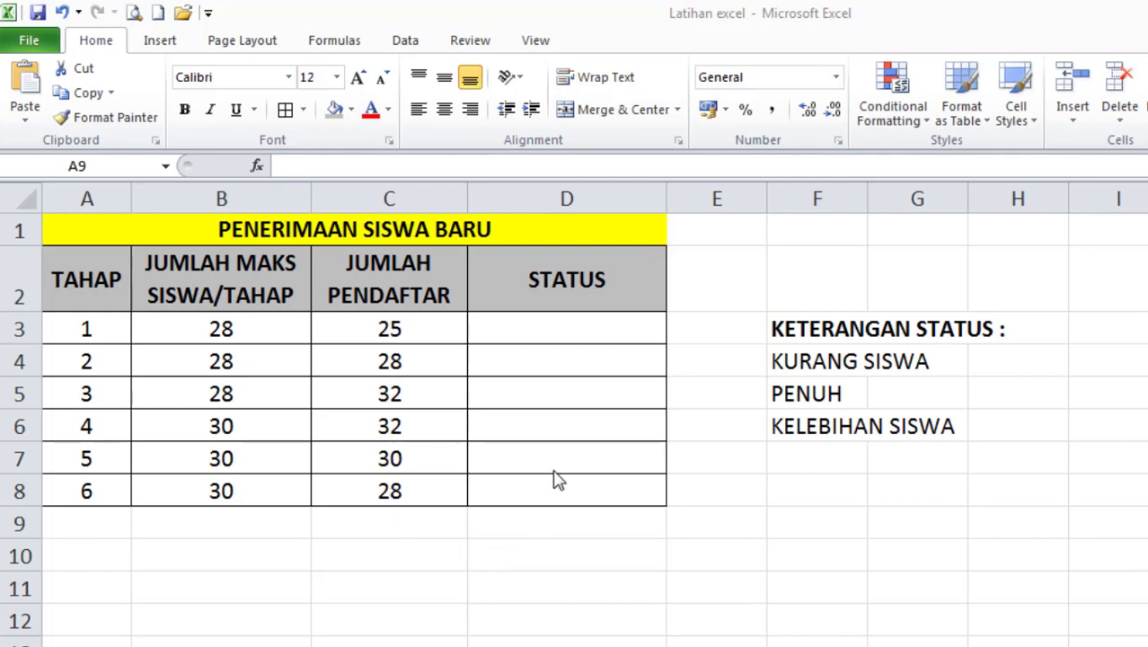
Start an IF formula in D3 that tests whether the registrant count is below the stage maximum: =IF(C3<B3;
click(571, 328)
click(571, 328)
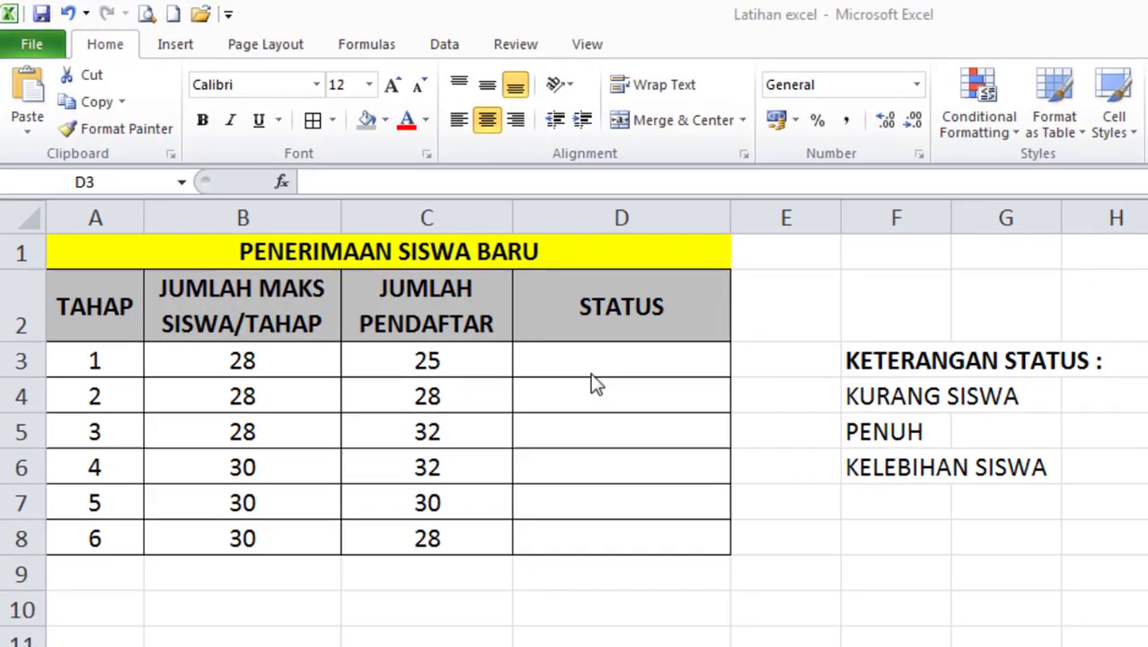
click(632, 368)
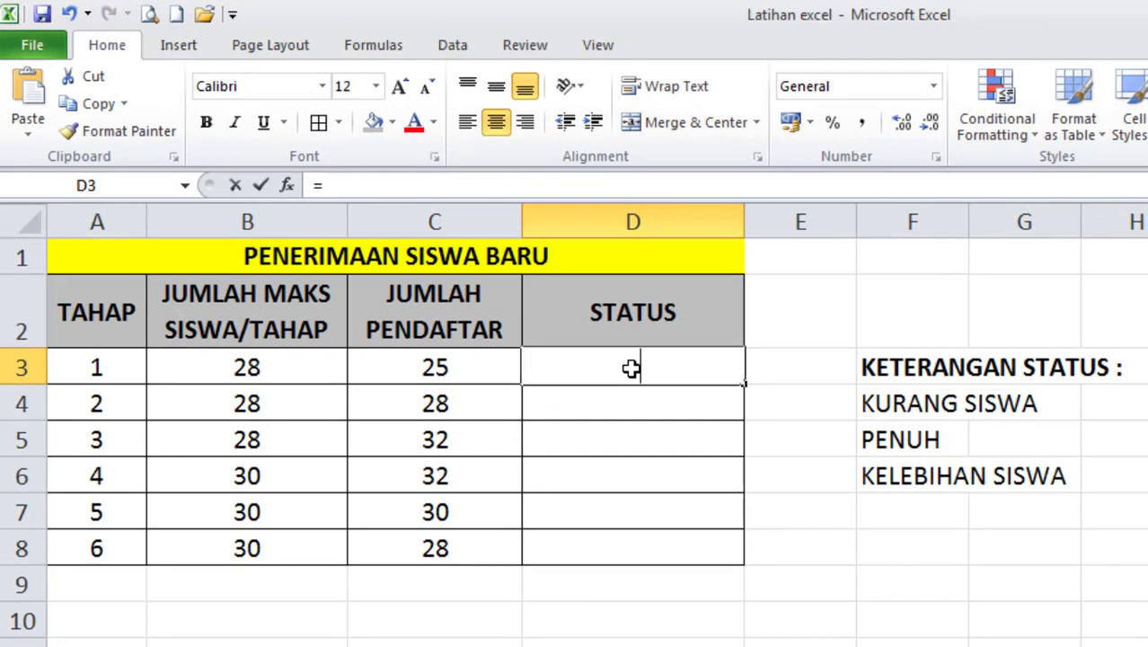
text(=if)
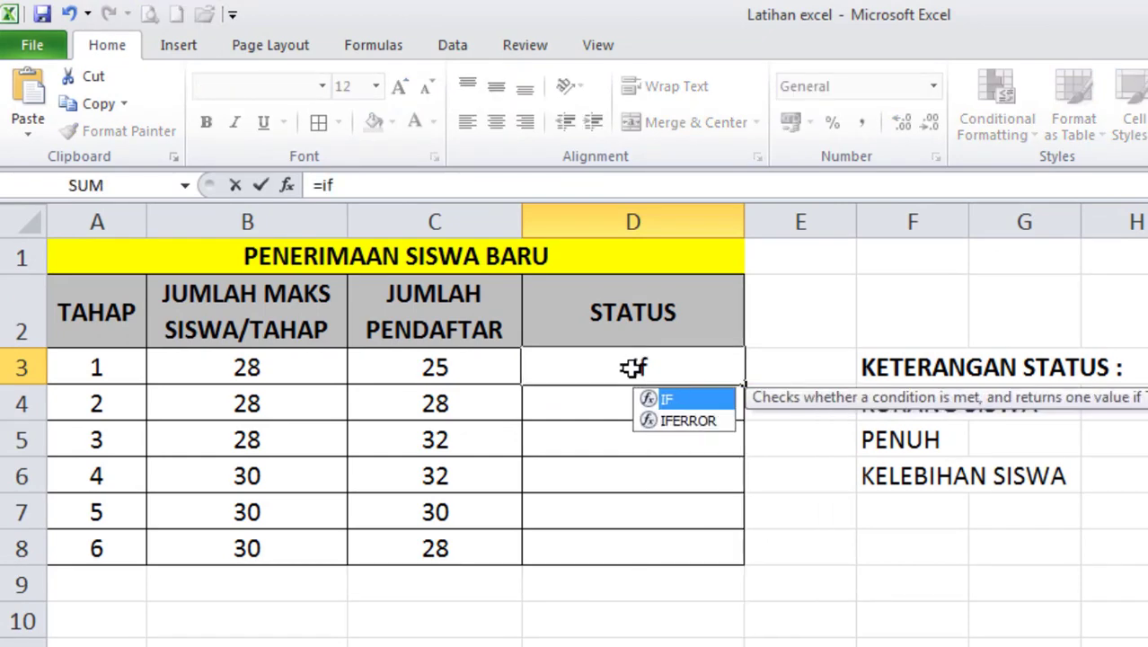
text(()
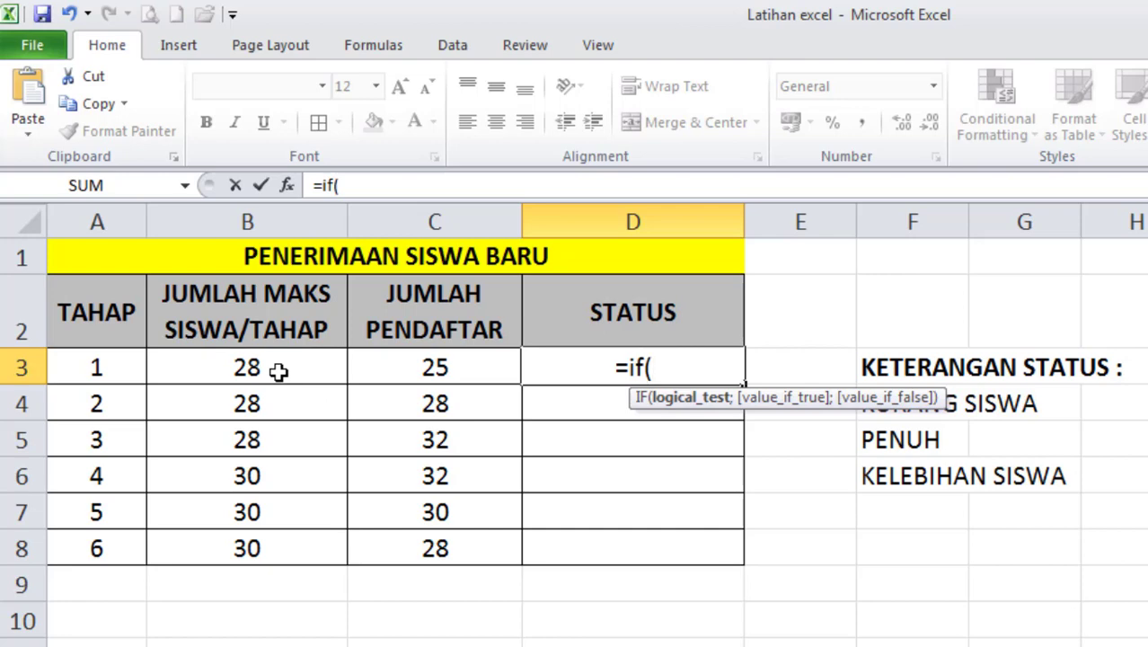
click(449, 367)
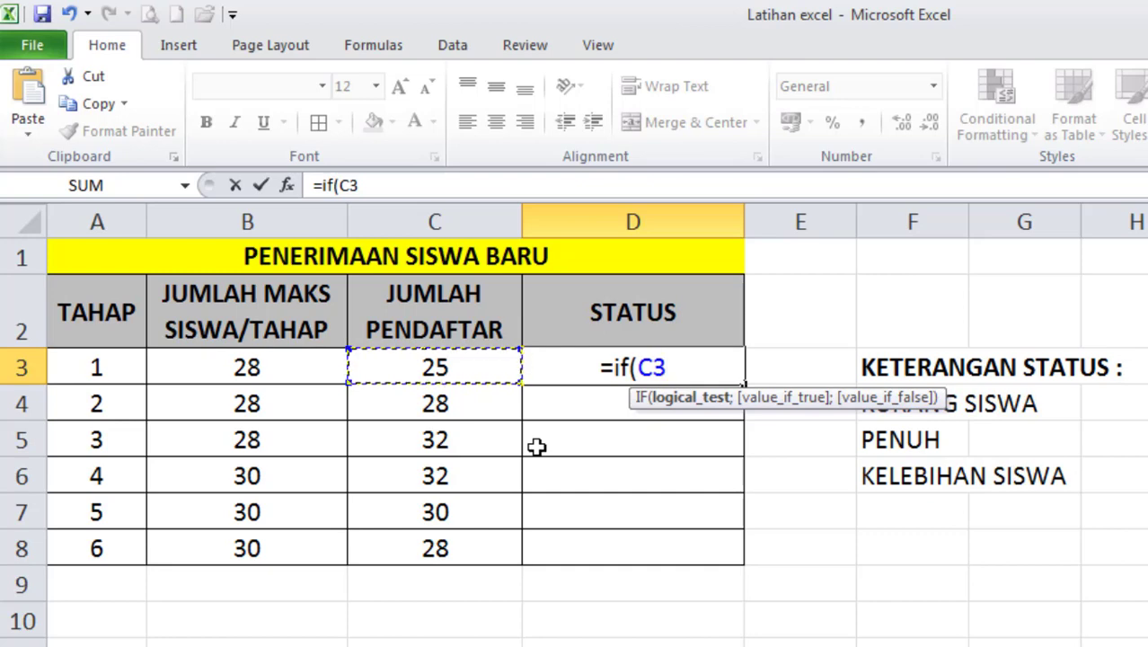
text(<)
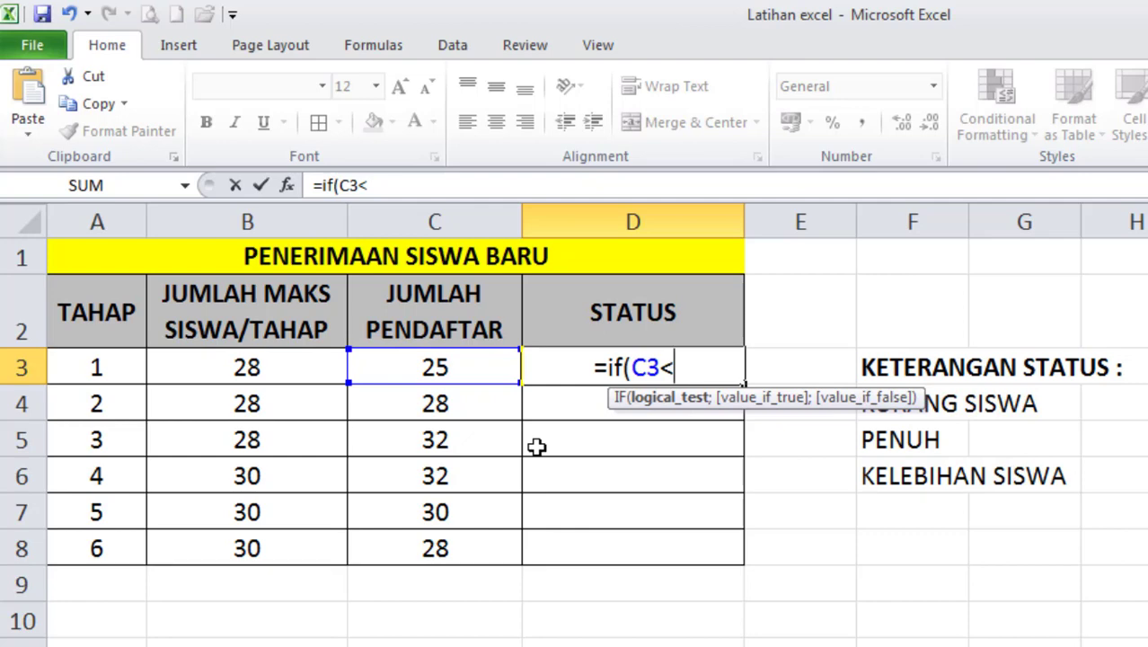
click(270, 371)
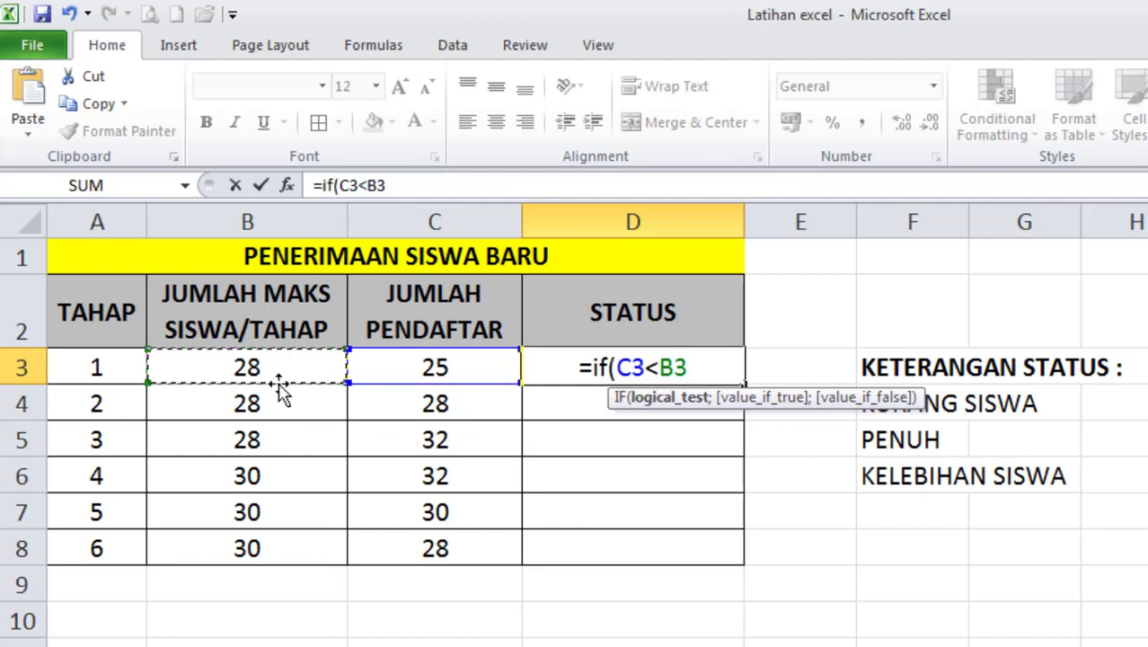
text(;)
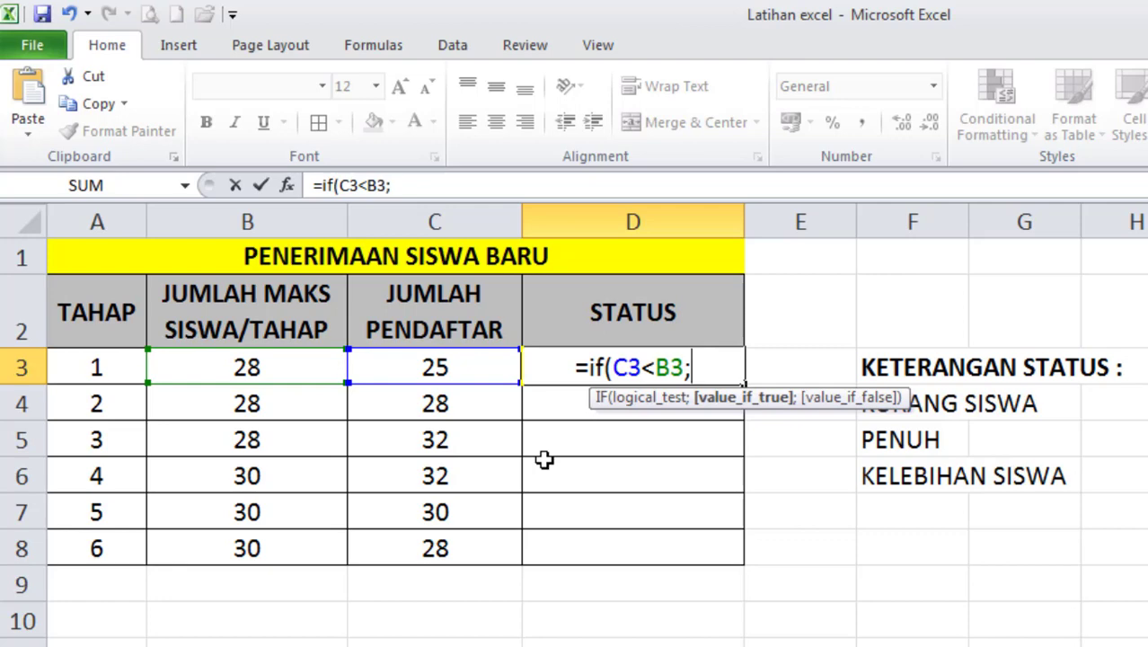
Add "KURANG SISWA" as the value if true in the D3 formula, followed by a semicolon
text(")
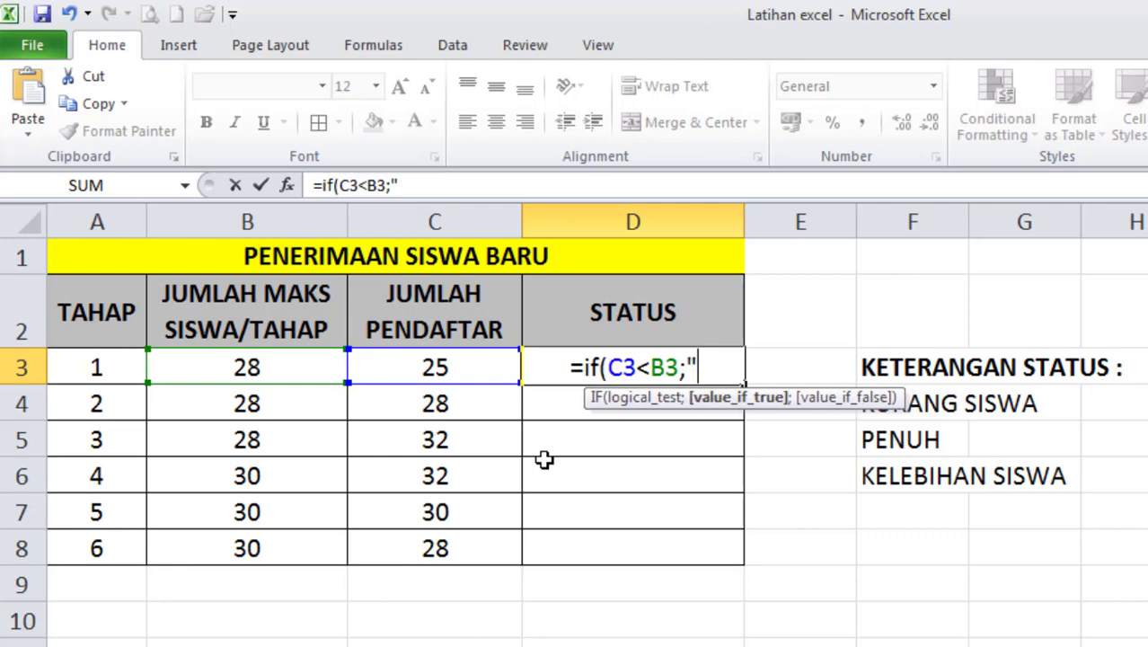
text(K)
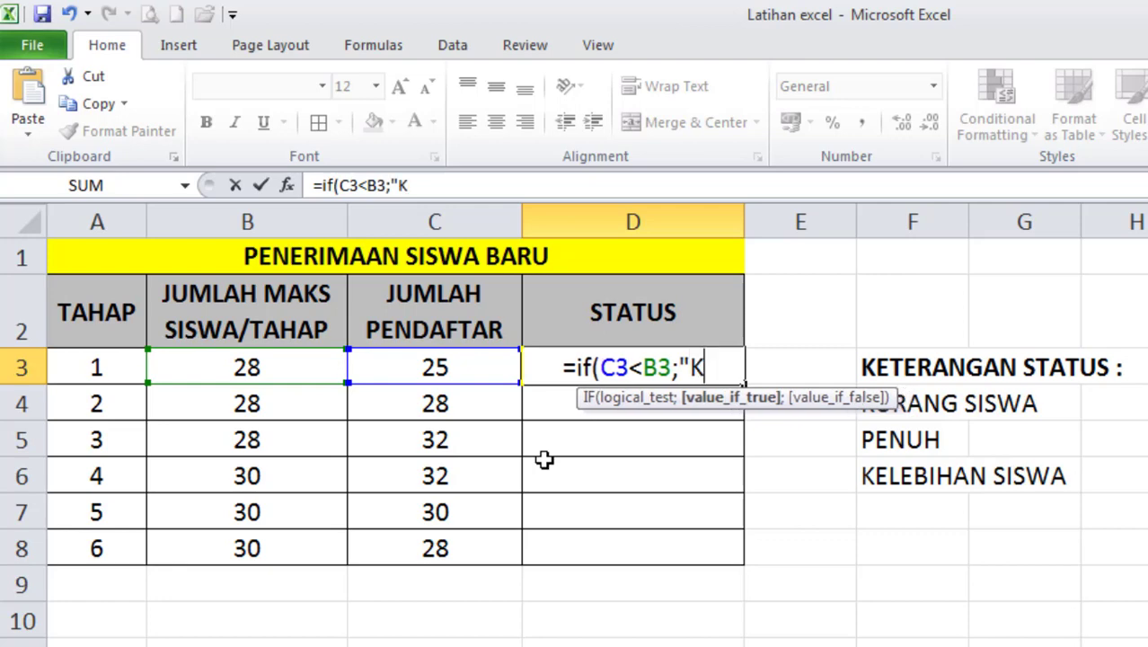
text(URANG S)
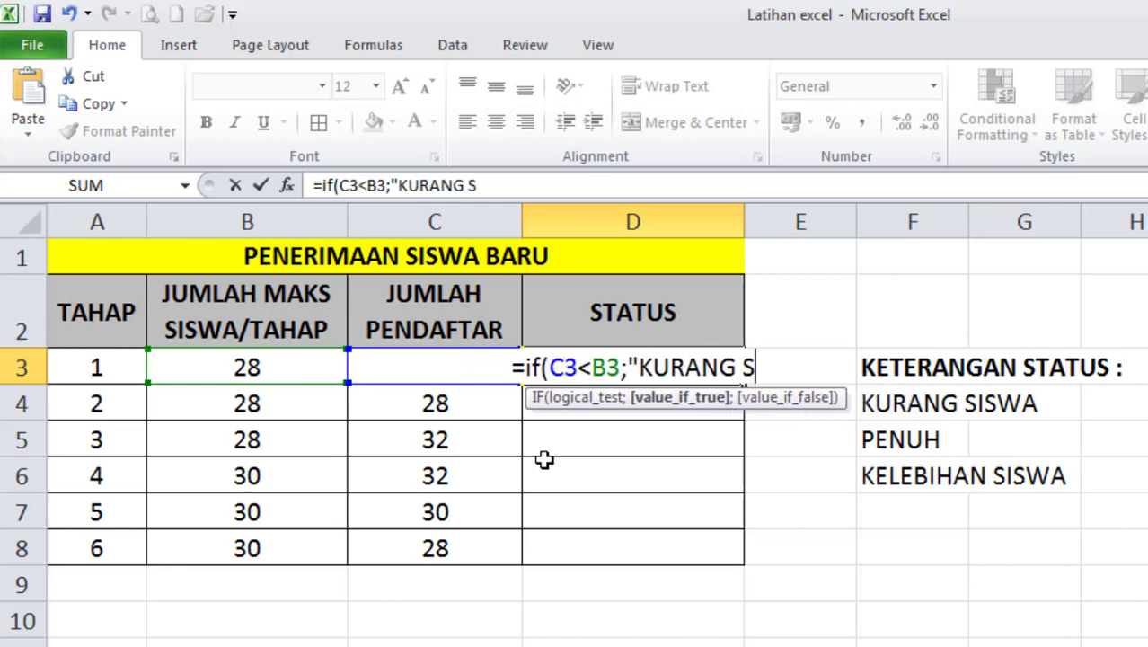
text(ISWA")
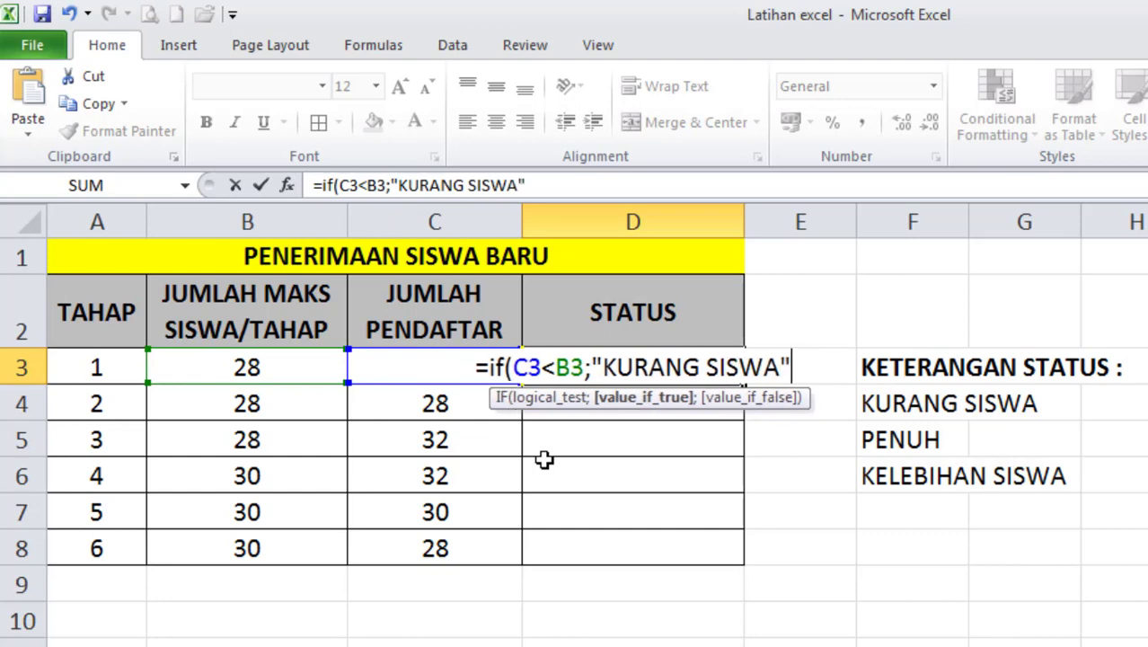
text(;)
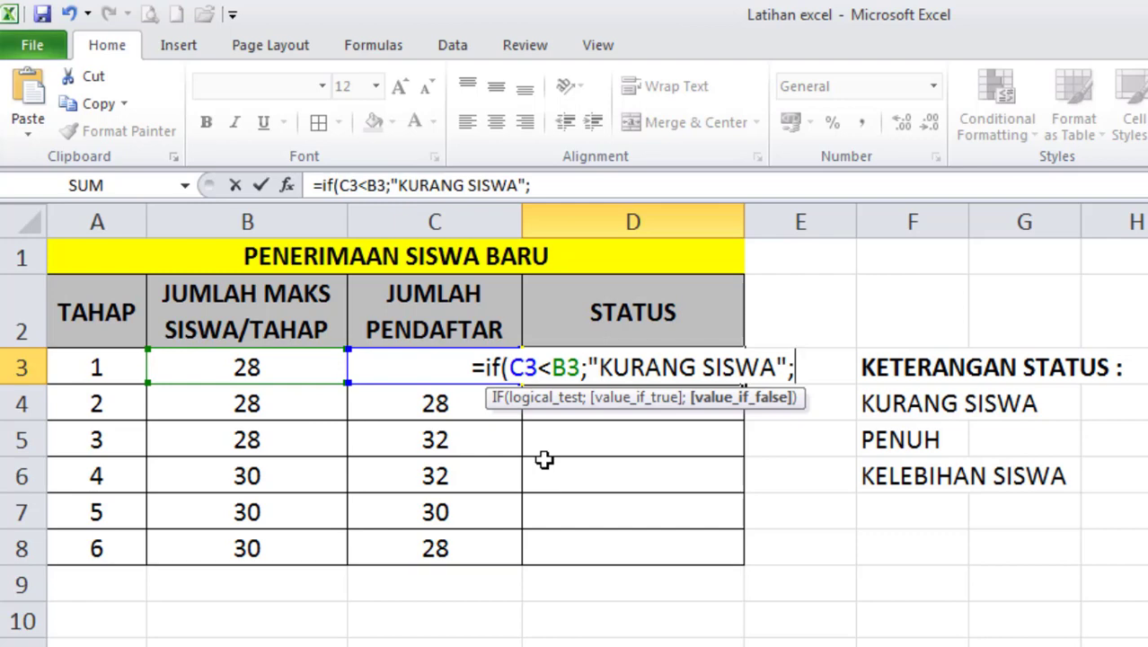
Nest a second IF in the D3 formula that returns "PENUH" when C3 equals B3: IF(C3=B3; "PENUH";
text(IF)
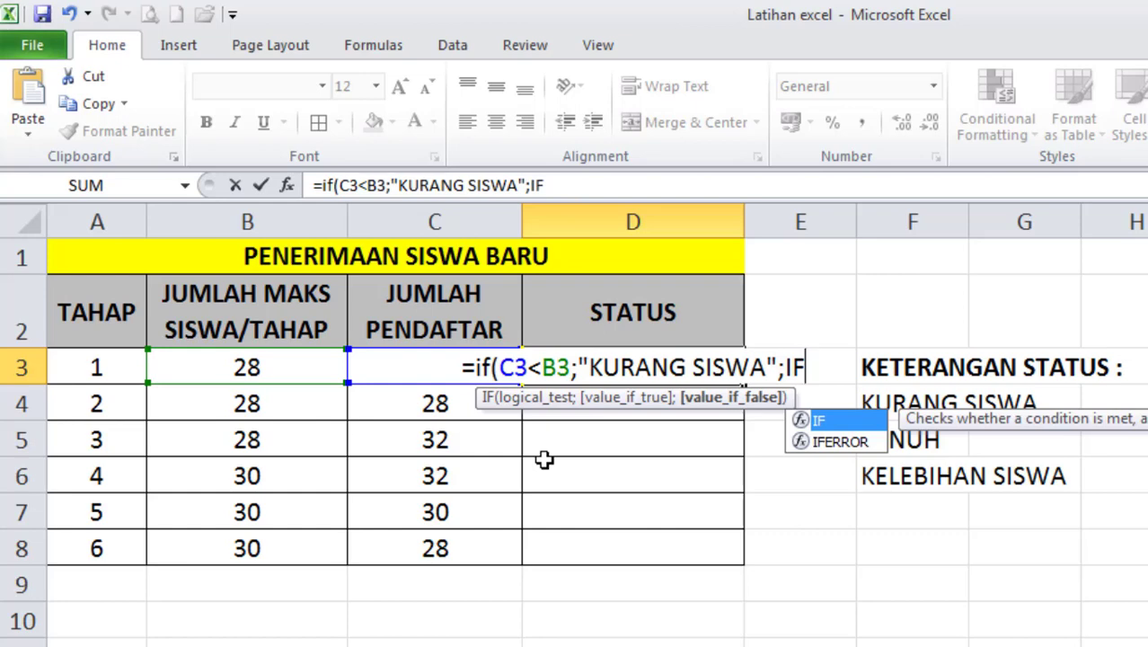
text(()
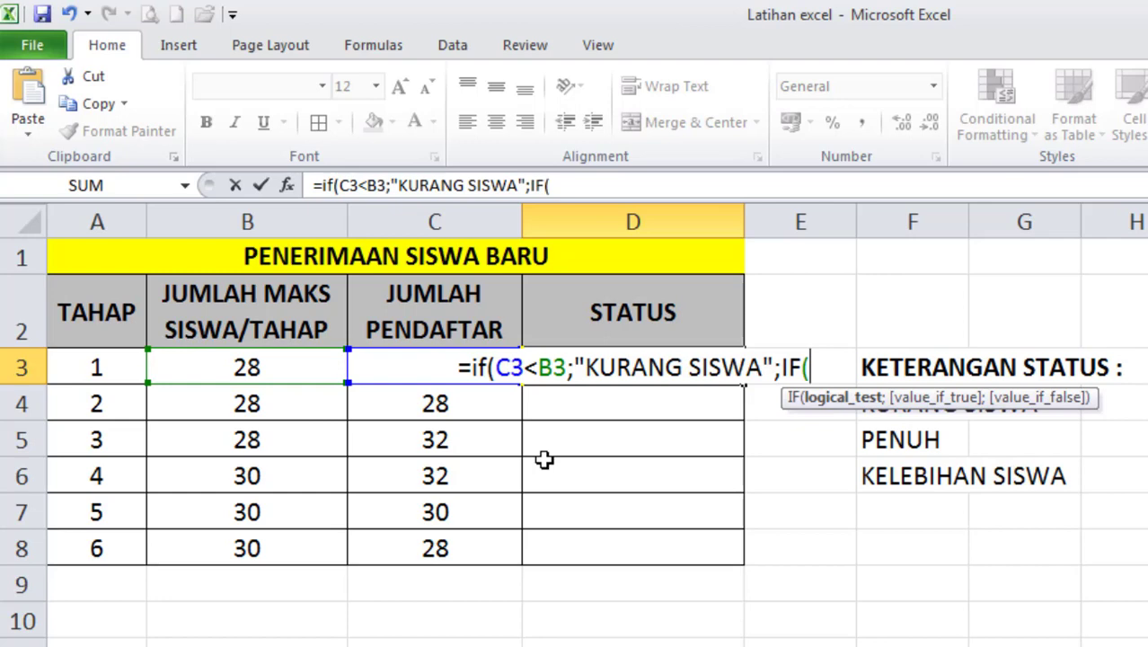
text(c)
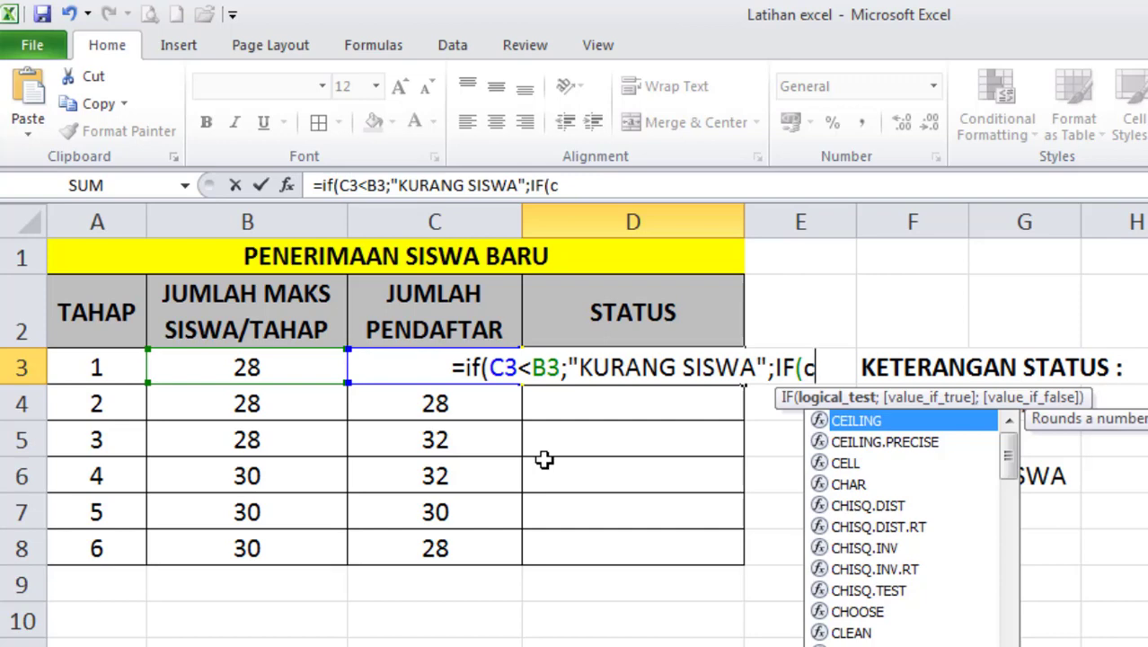
key(BackSpace)
text(C3)
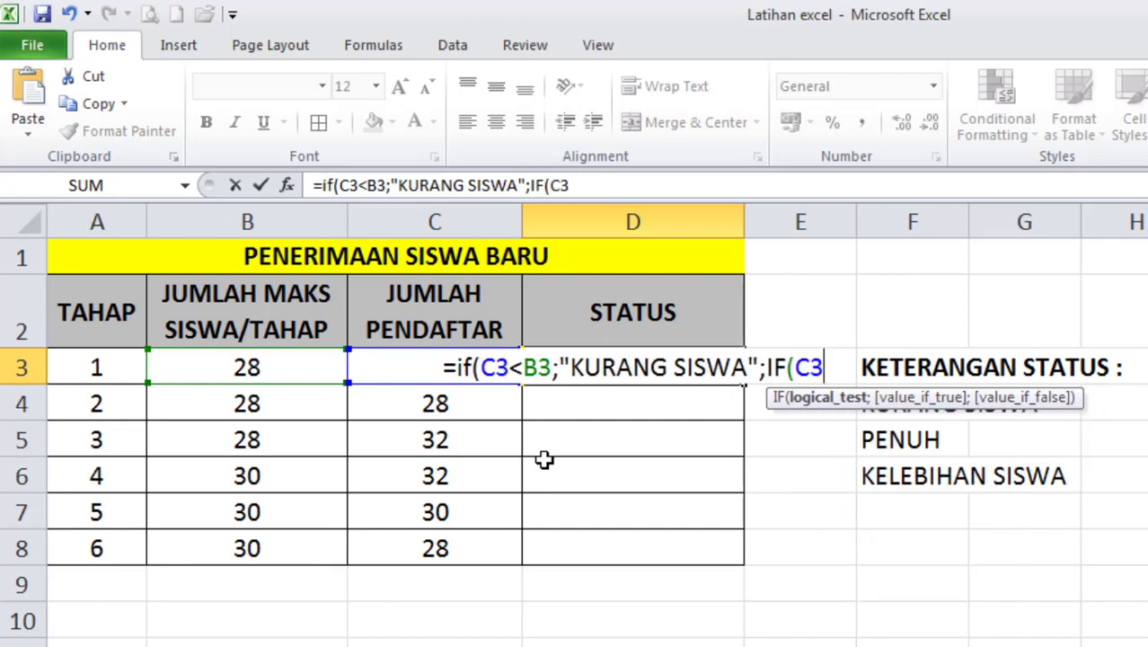
text(=)
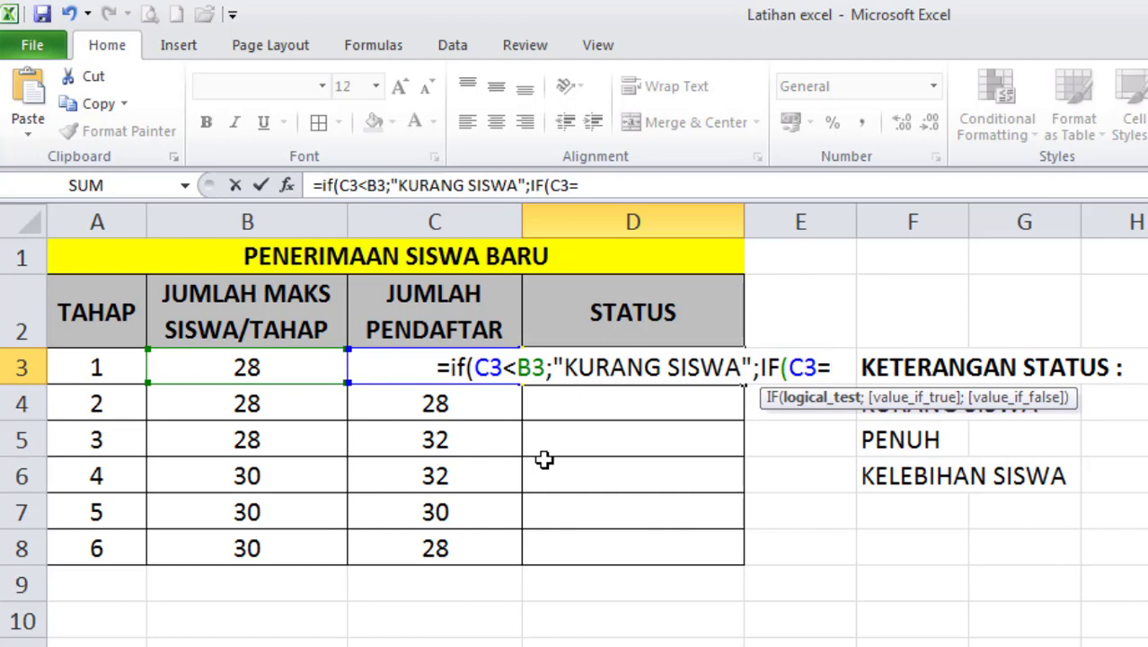
text(B3)
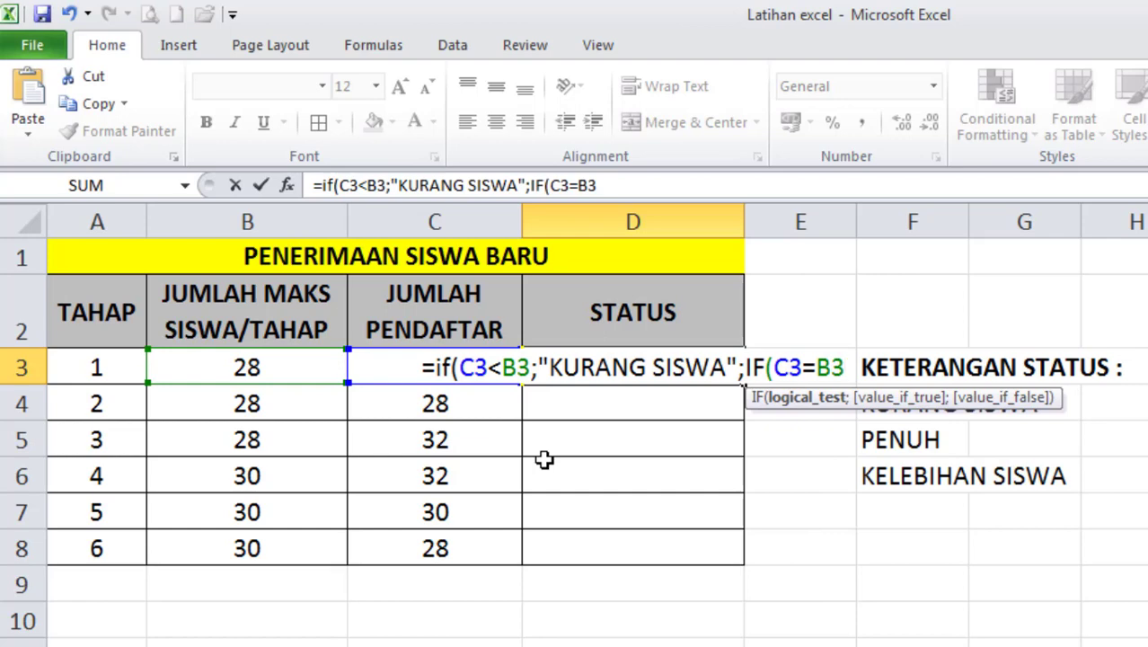
text(;)
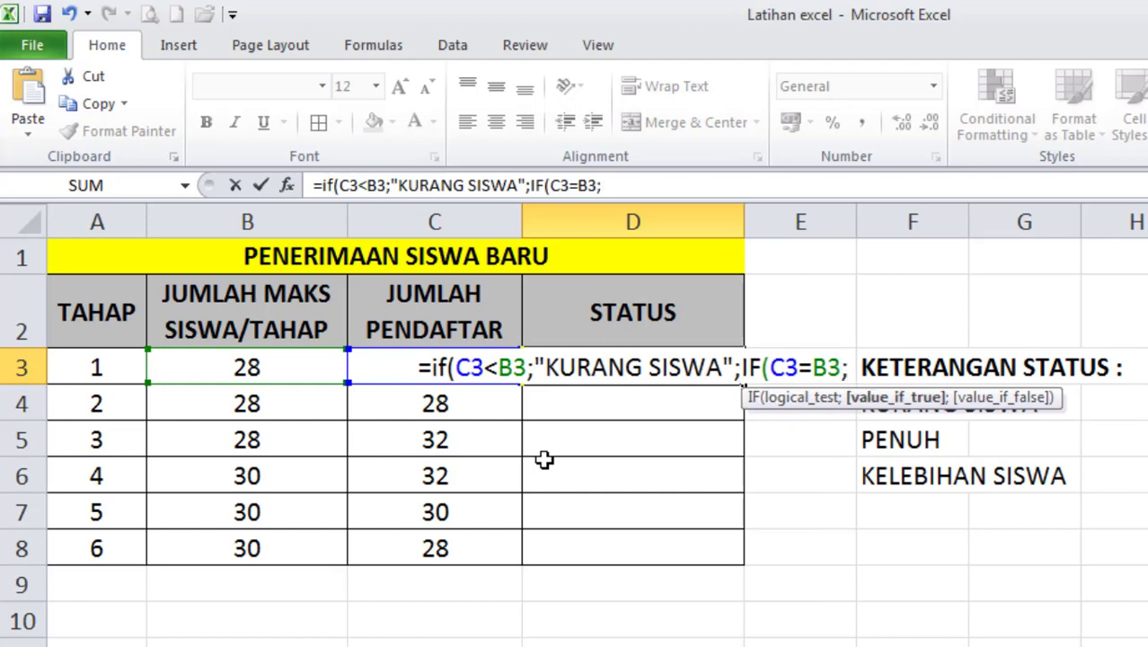
text( ")
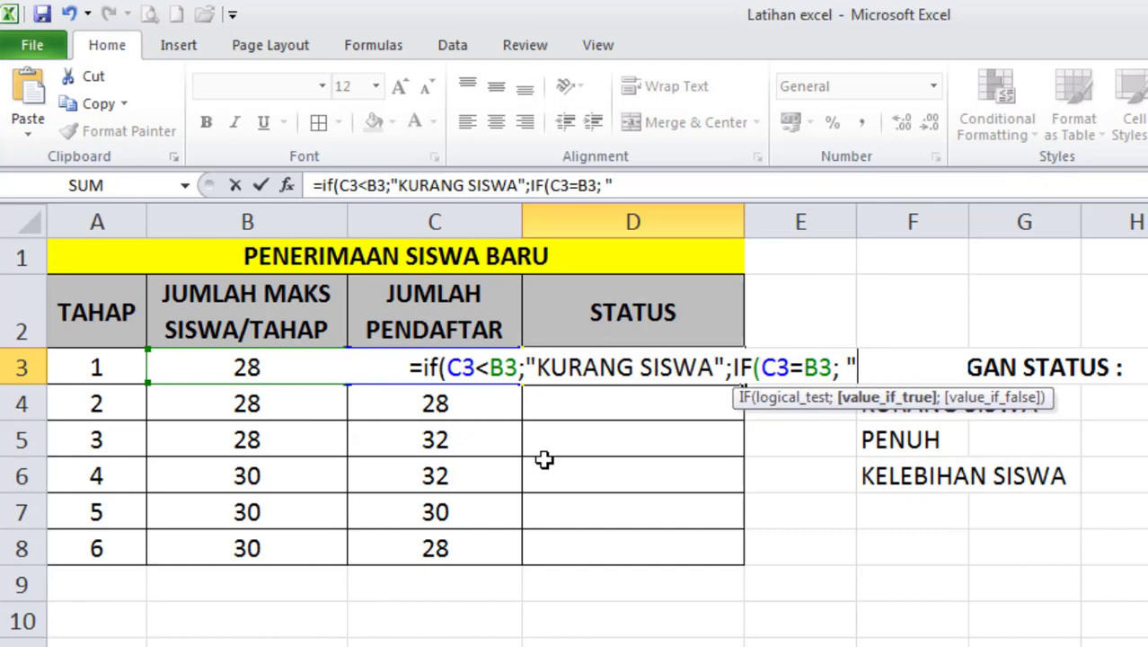
text(PE)
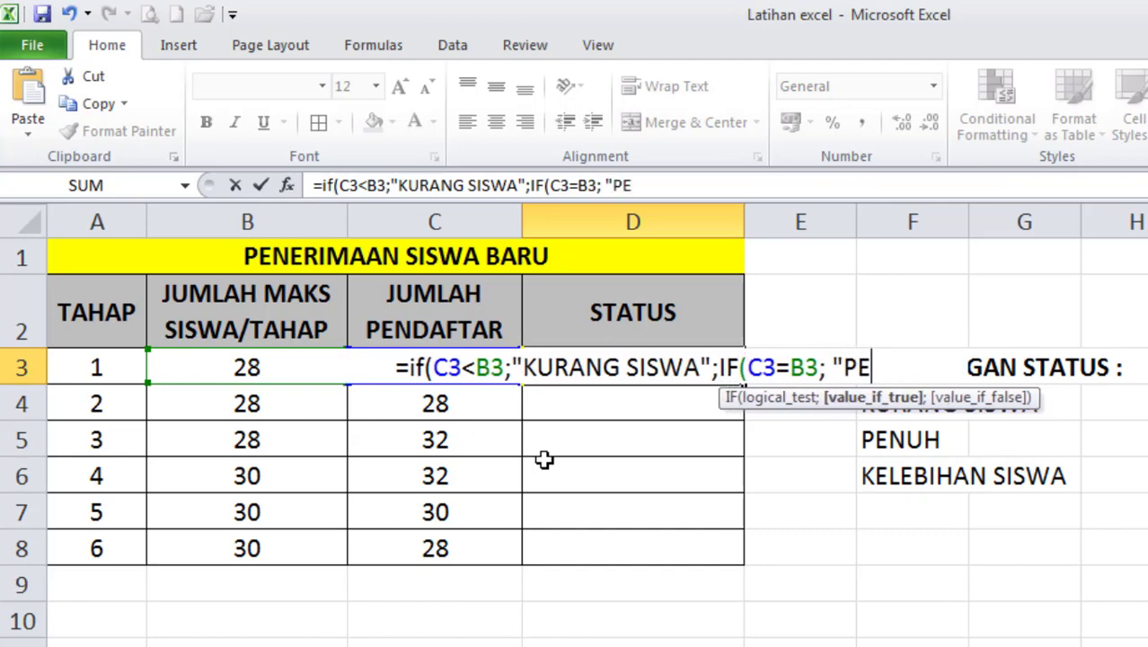
text(NUH";)
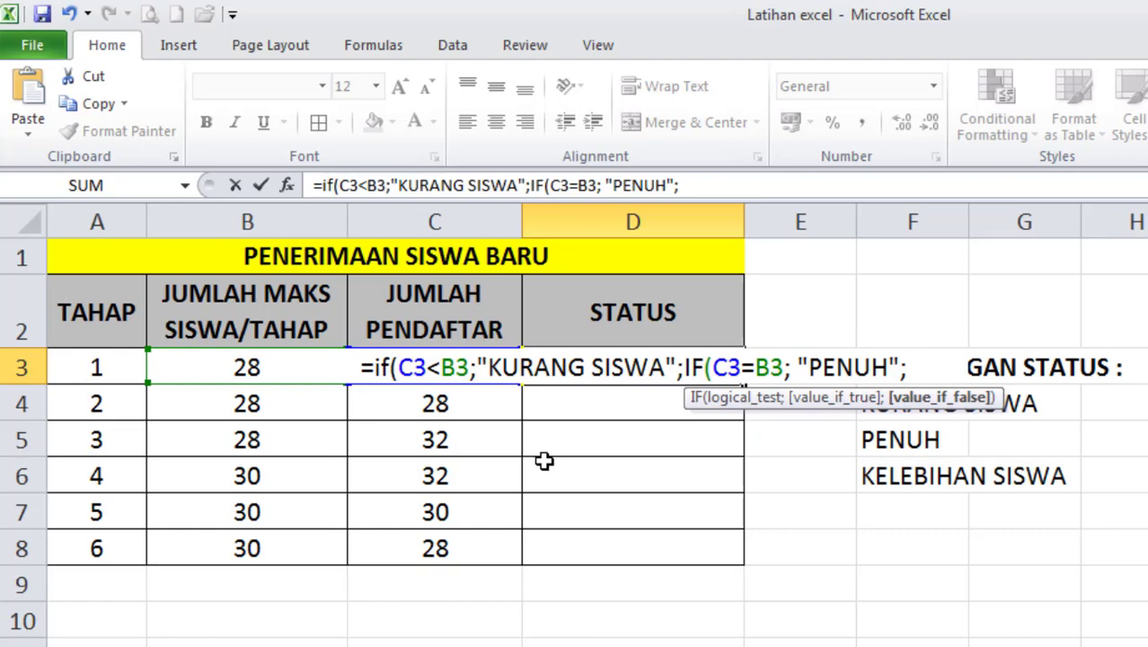
Finish the D3 formula with "KELEBIHAN SISWA" as the final false value and two closing parentheses
text(")
text(KE)
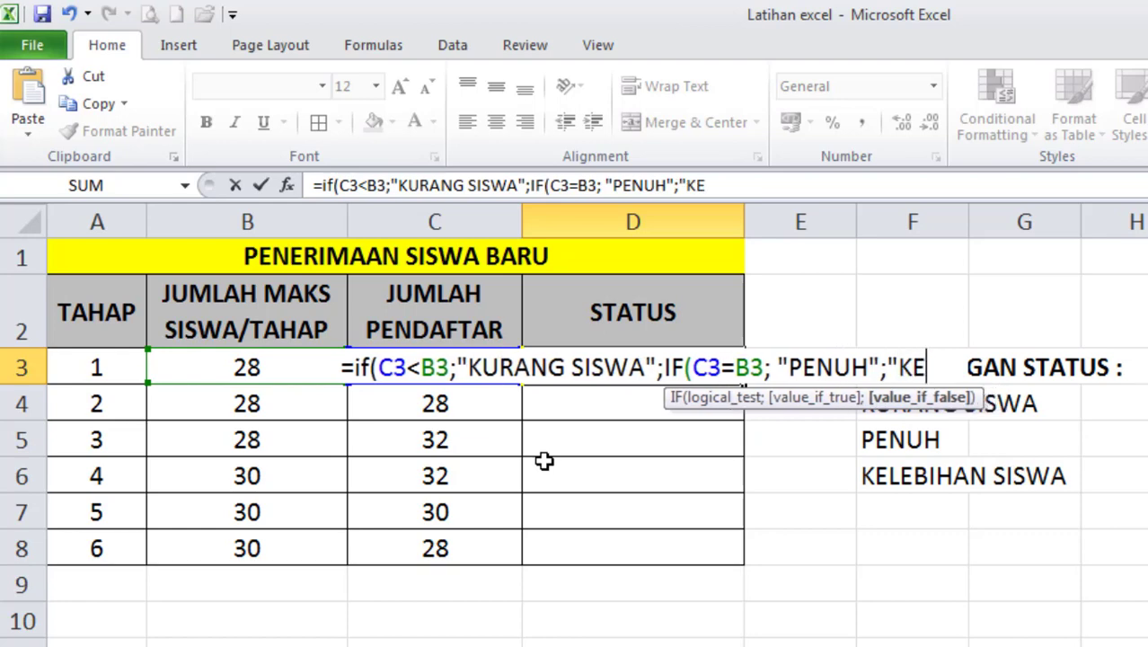
text(LEBIHAN)
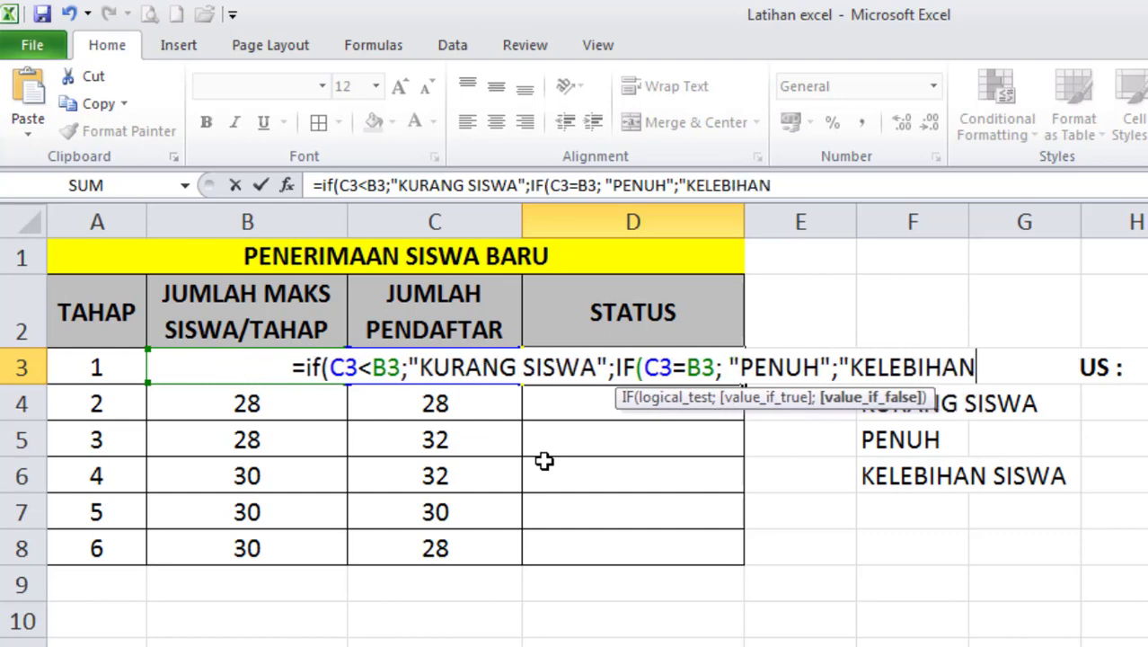
text( SISWA")
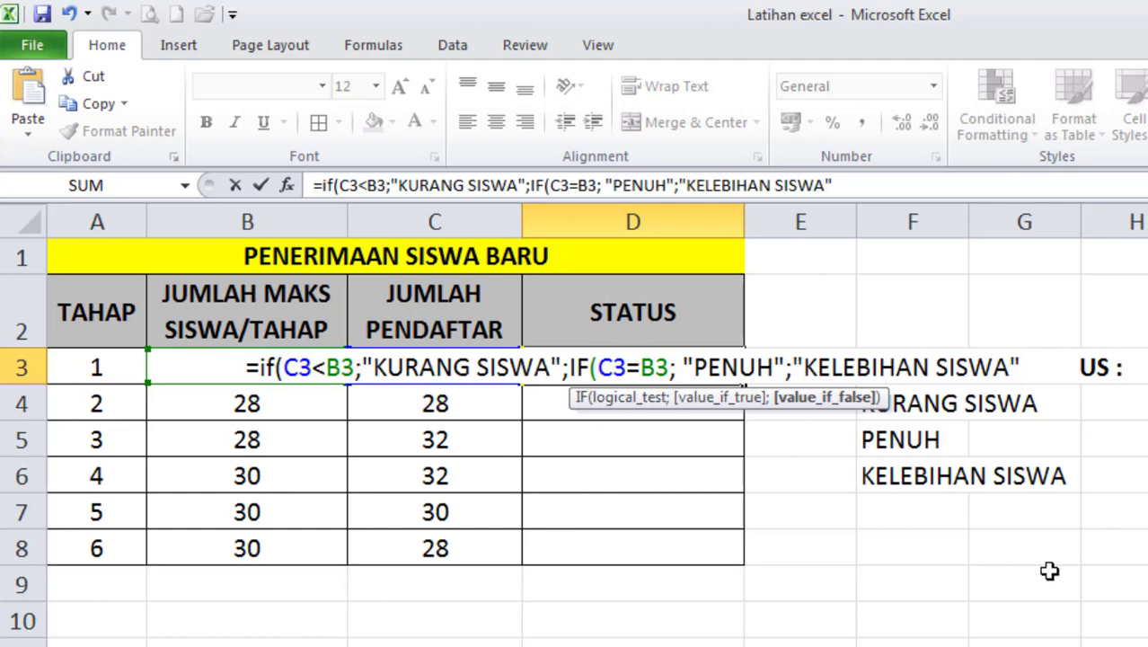
text()))
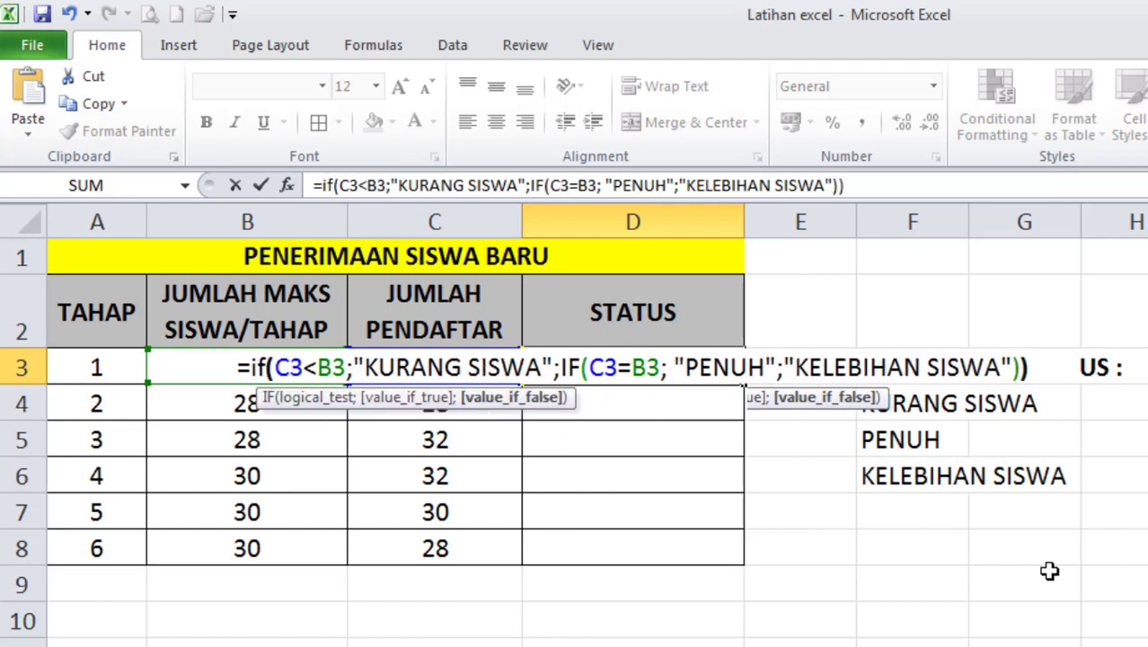
key(Return)
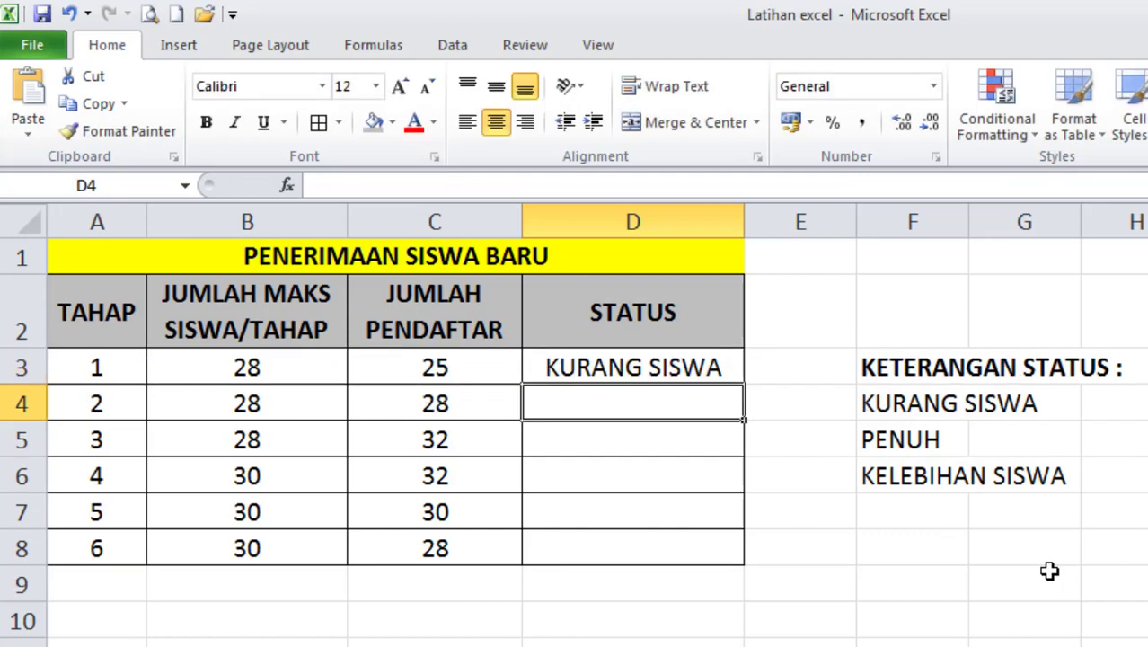
Fill the D3 status formula down to D8 for all admission stages
click(704, 366)
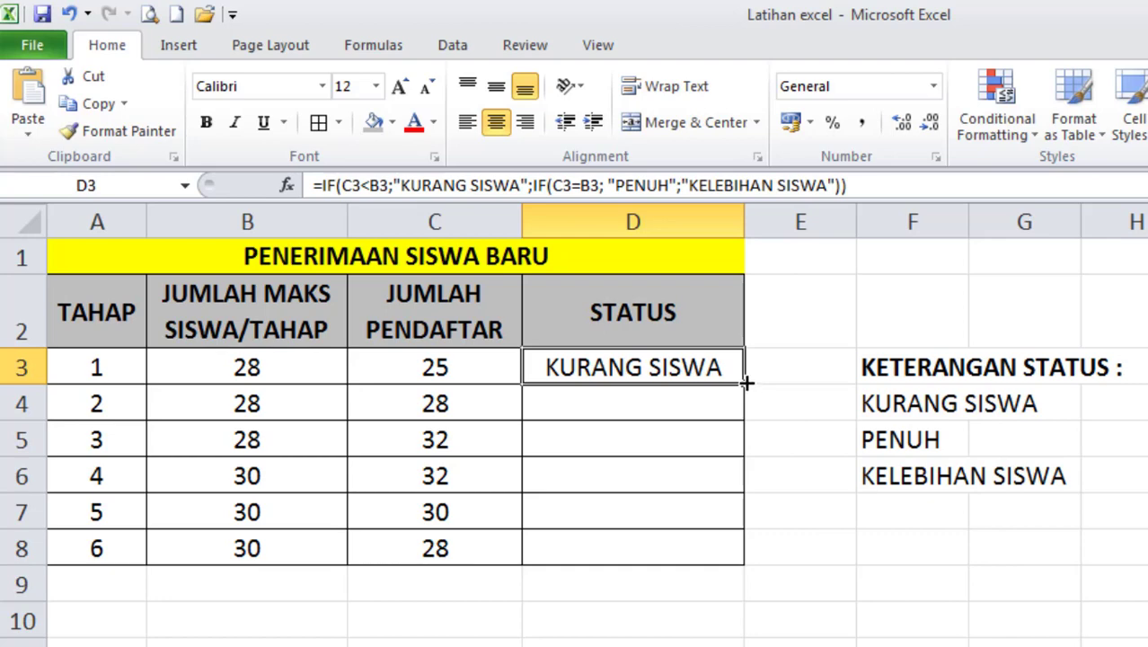
drag(746, 382, 729, 554)
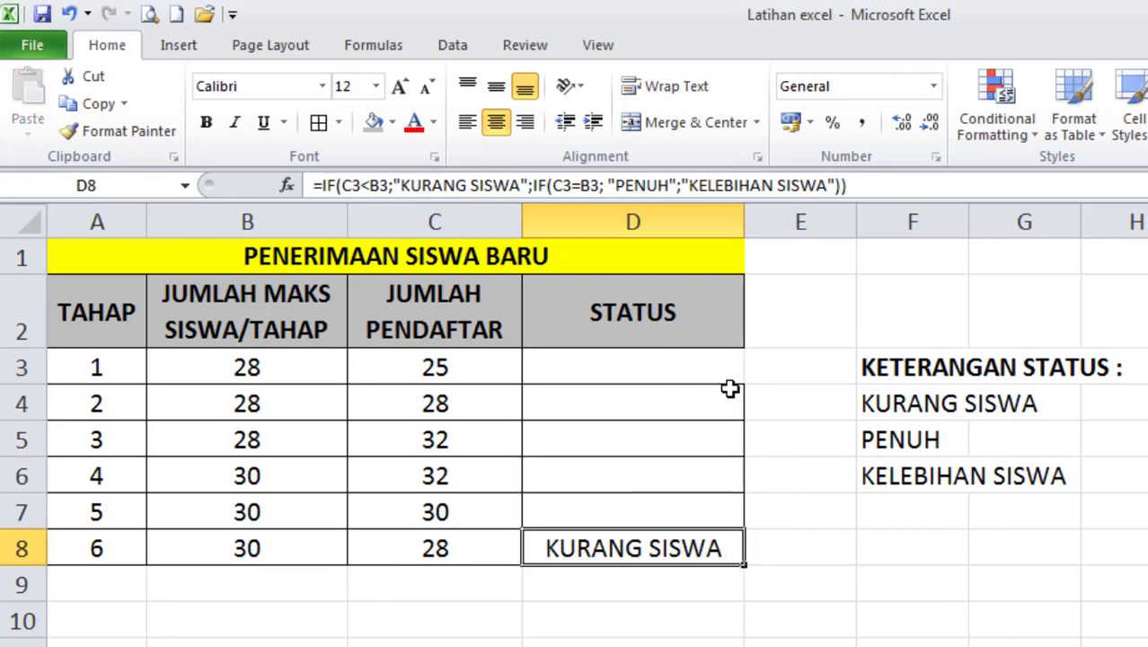
key(ctrl+z)
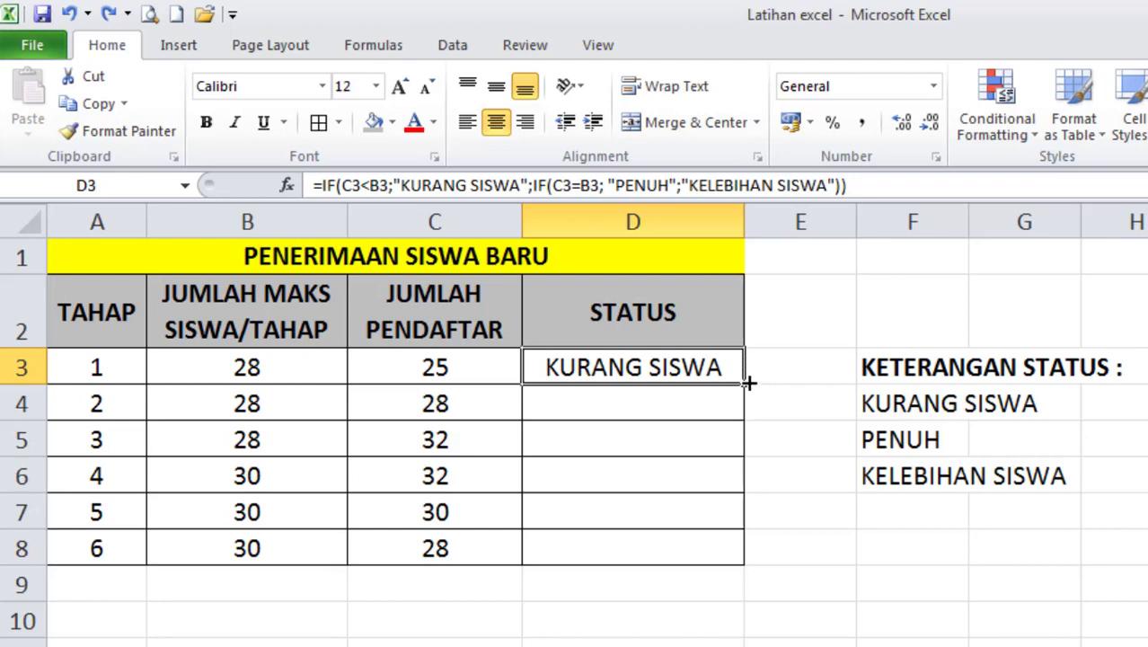
drag(748, 382, 745, 557)
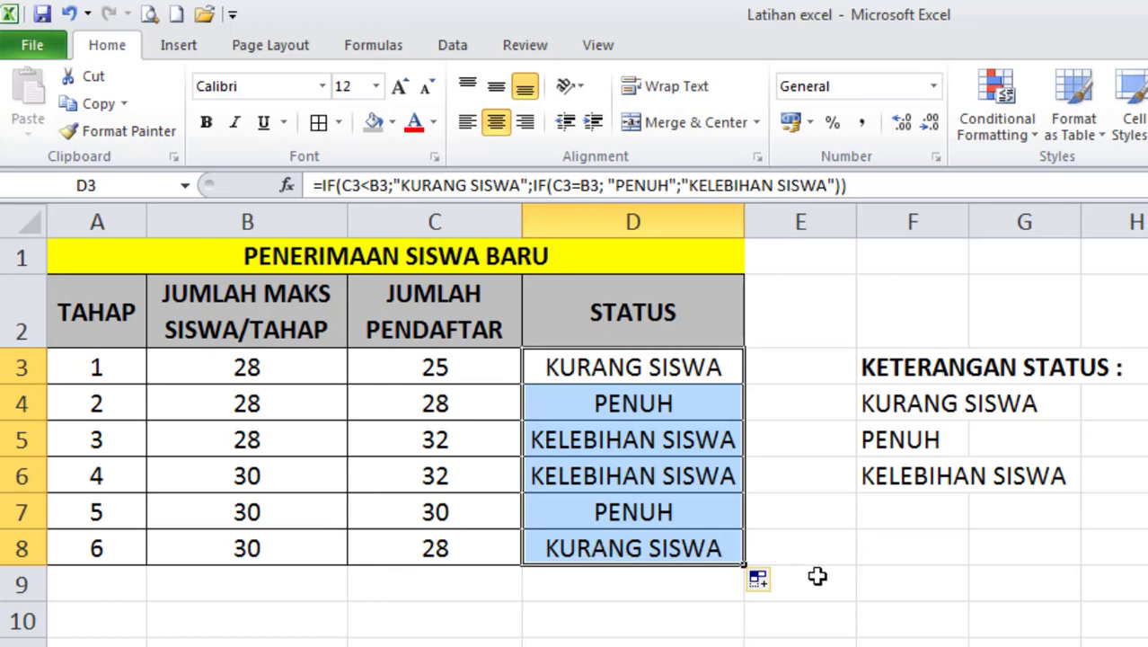
click(680, 622)
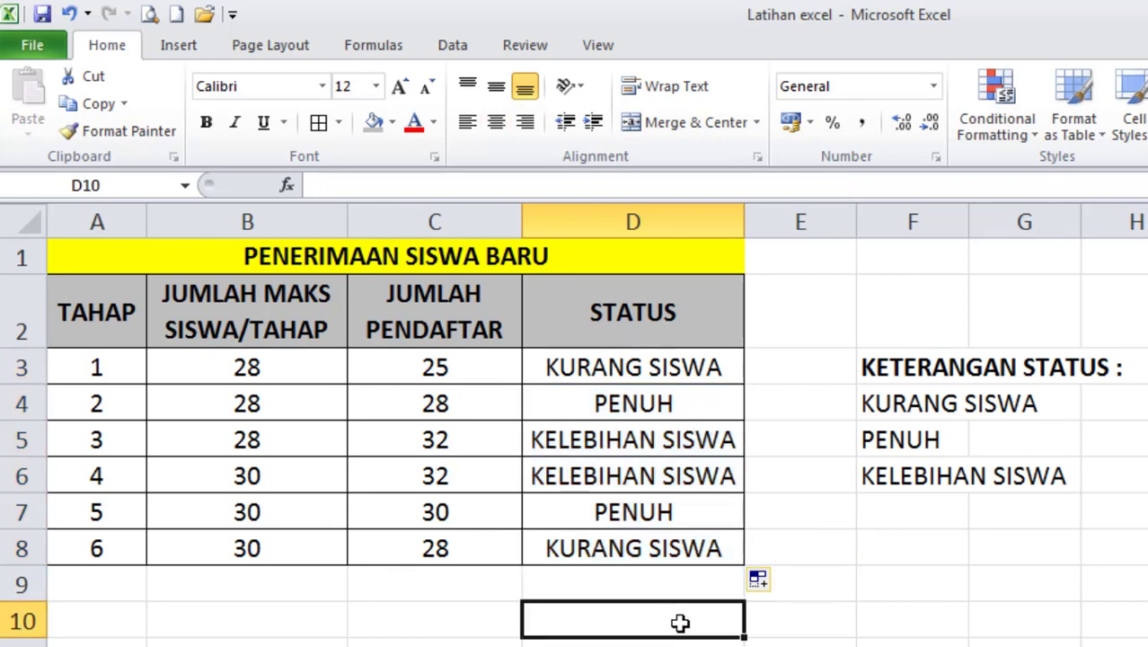